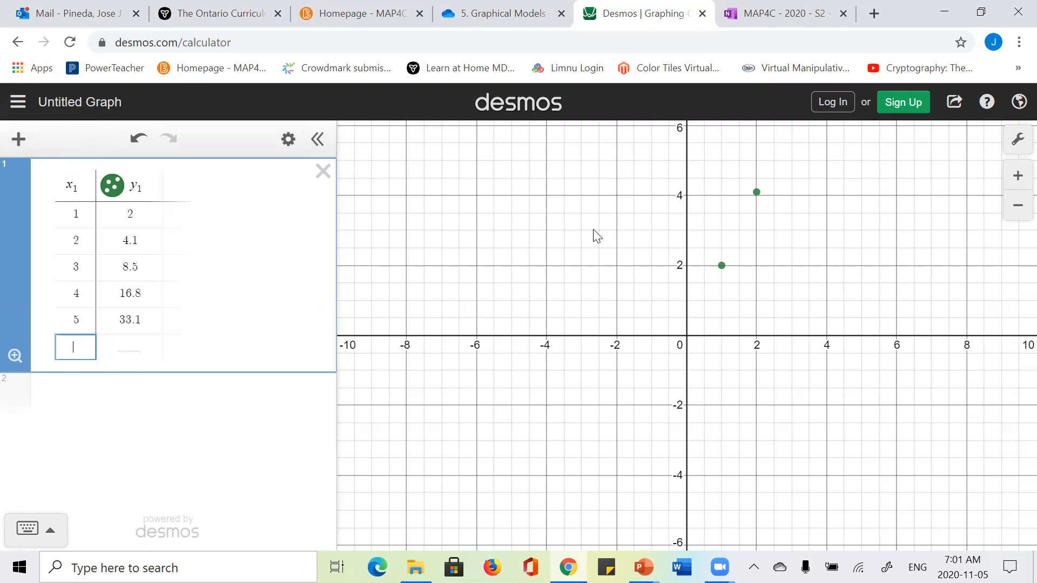
left_click_drag(586, 234, 583, 369)
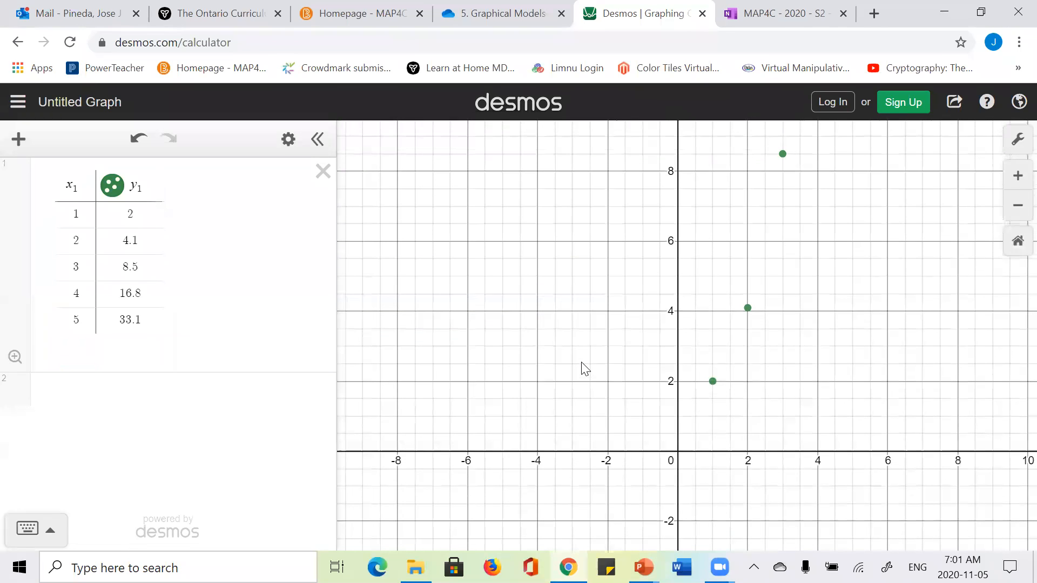
left_click(19, 140)
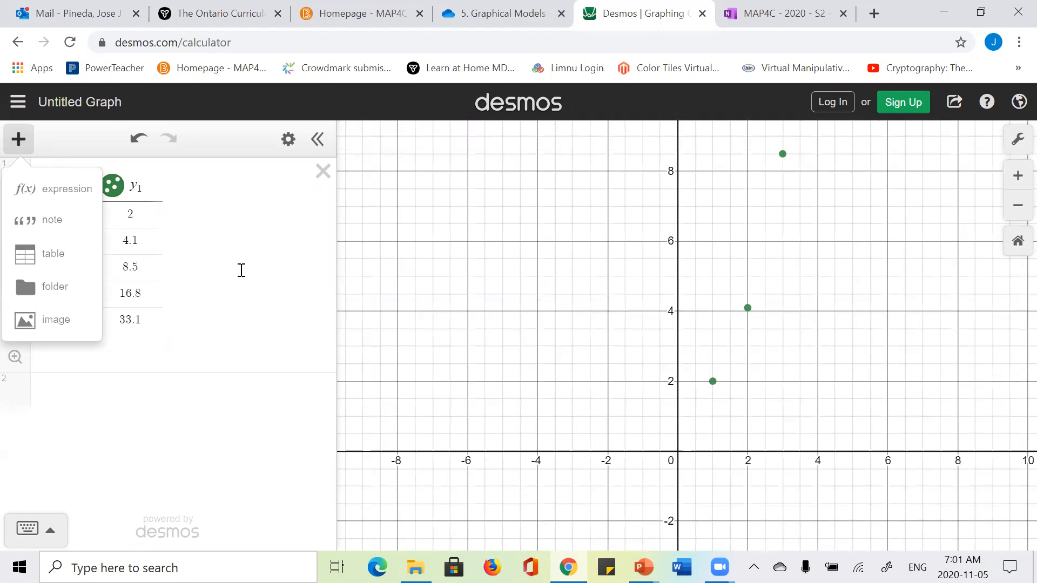
left_click(522, 331)
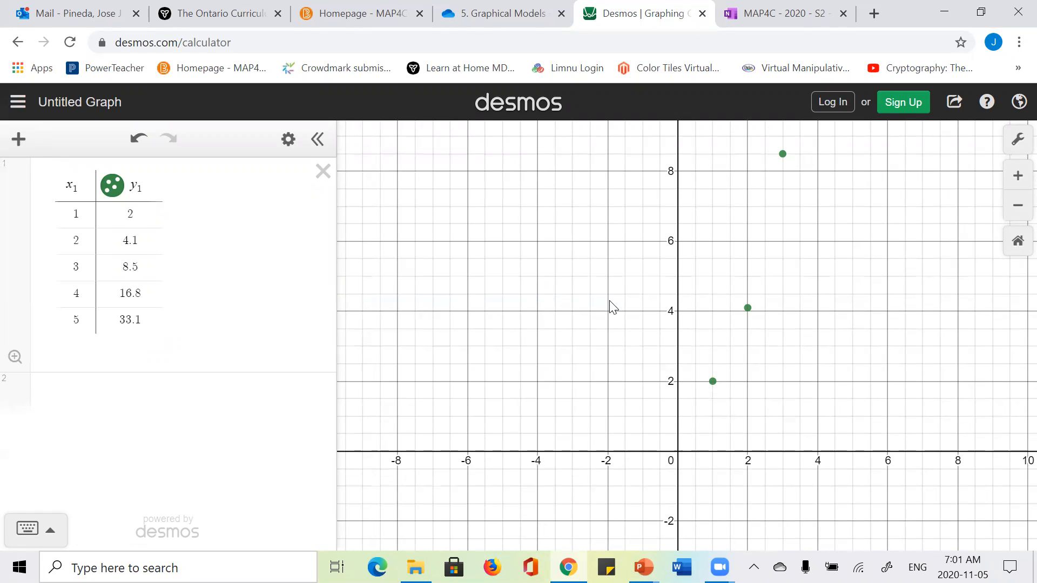
left_click_drag(735, 238, 736, 347)
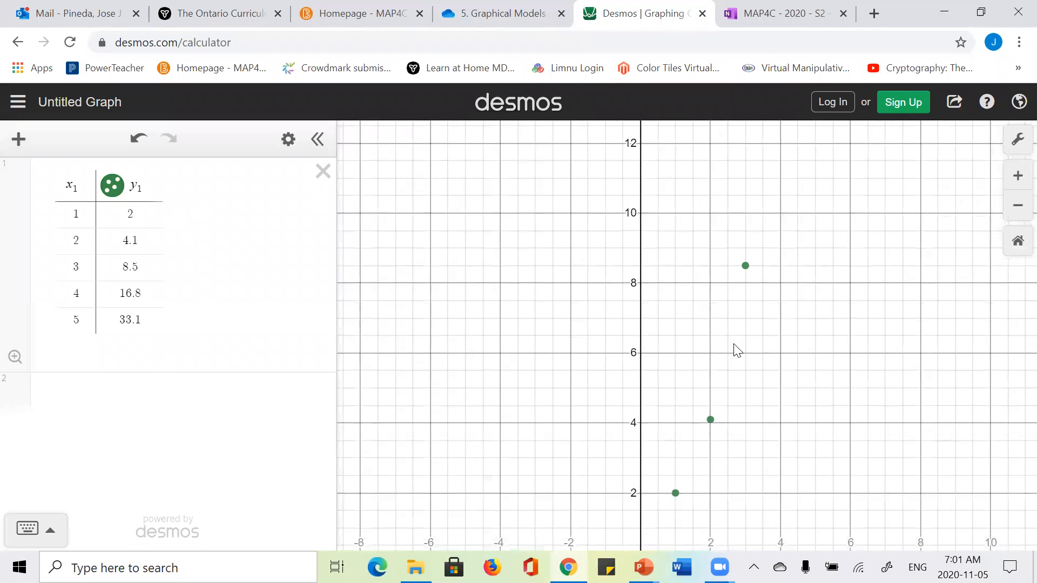
Enter the exponential regression y₁ ~ ab^(x₁) as a new expression below the data table
left_click(116, 394)
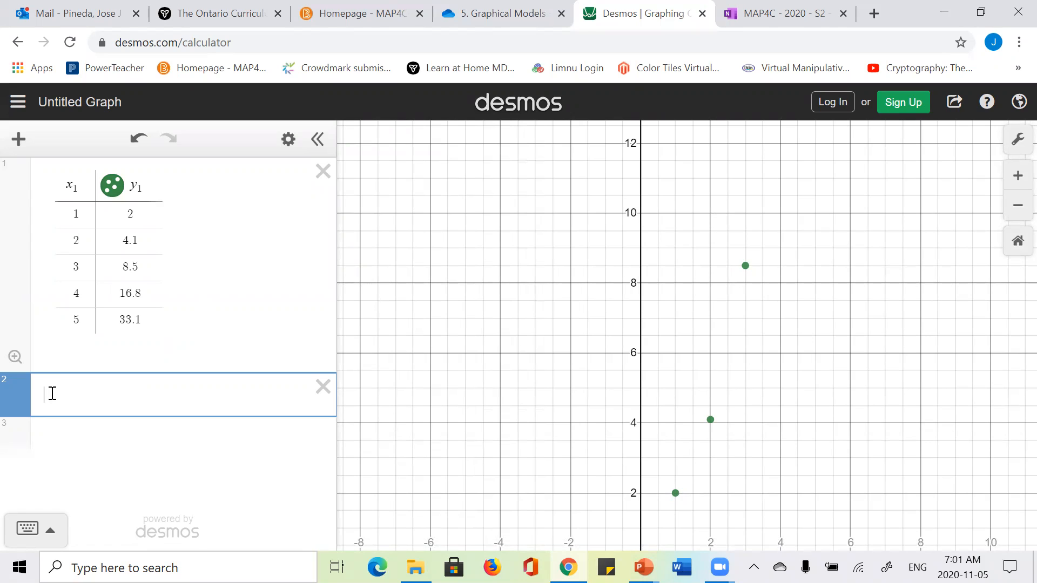
type("y_1")
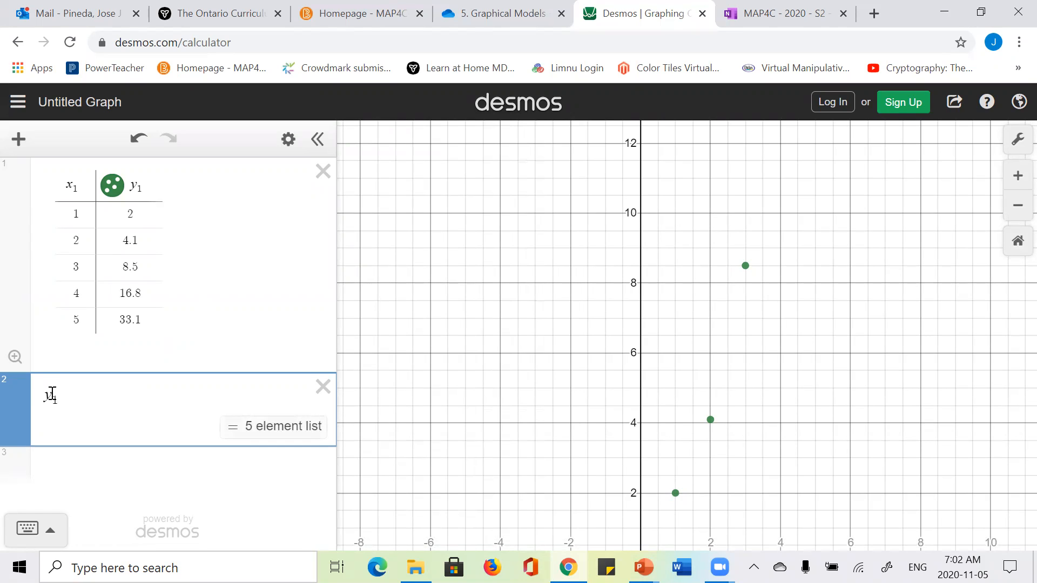
left_click(57, 533)
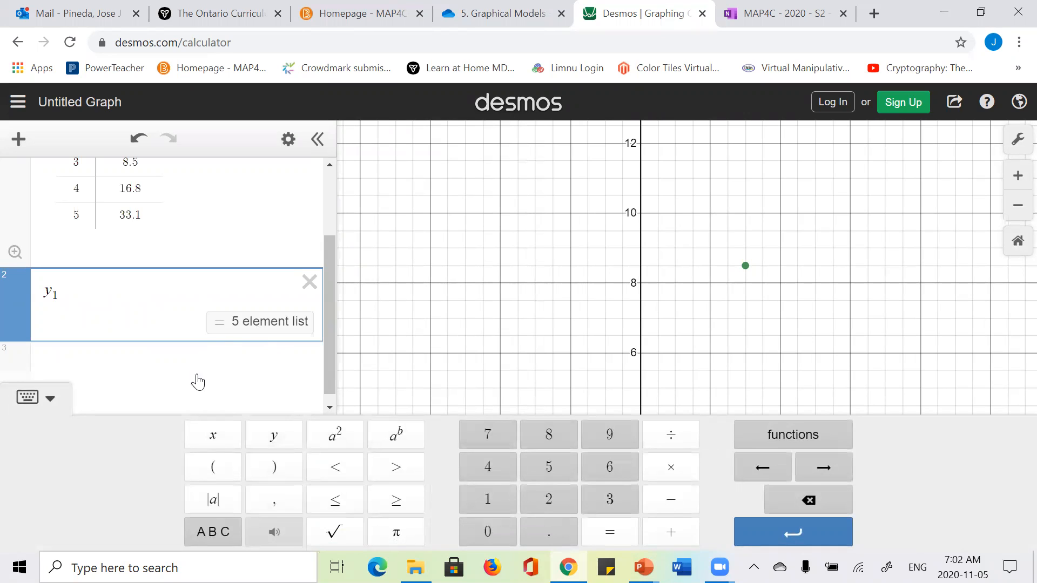
left_click(213, 531)
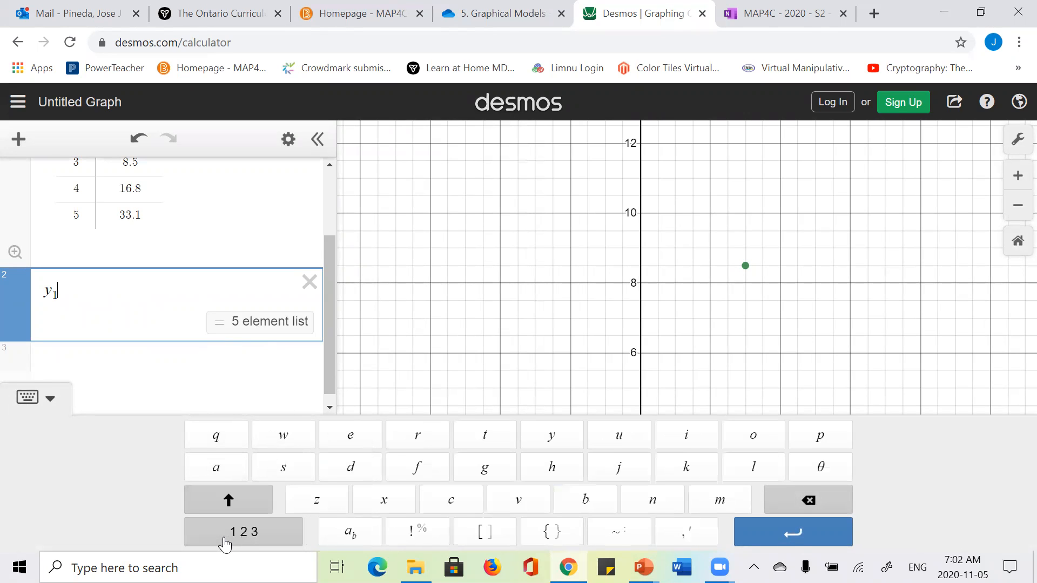
left_click(611, 531)
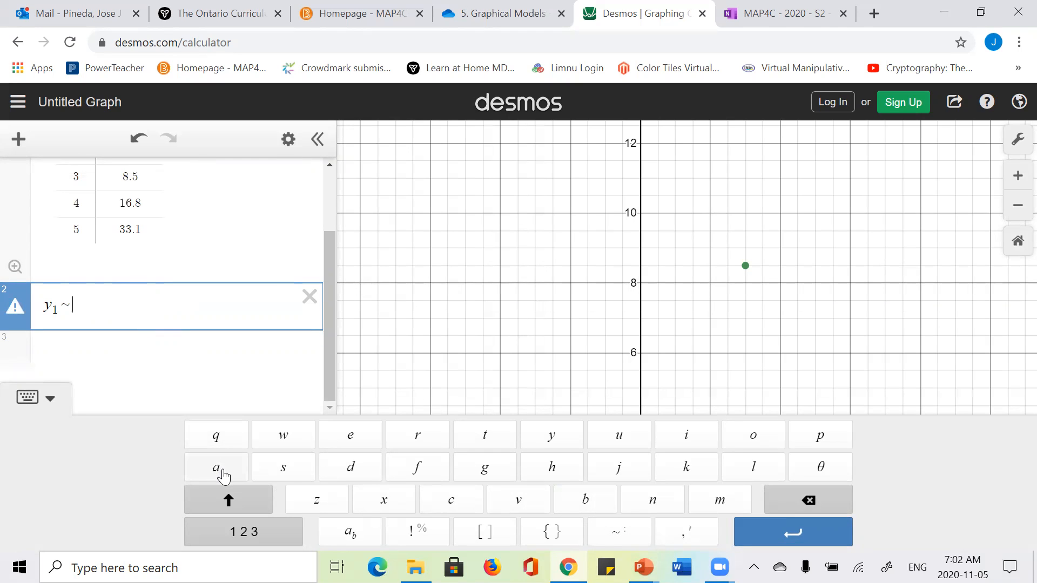
left_click(219, 469)
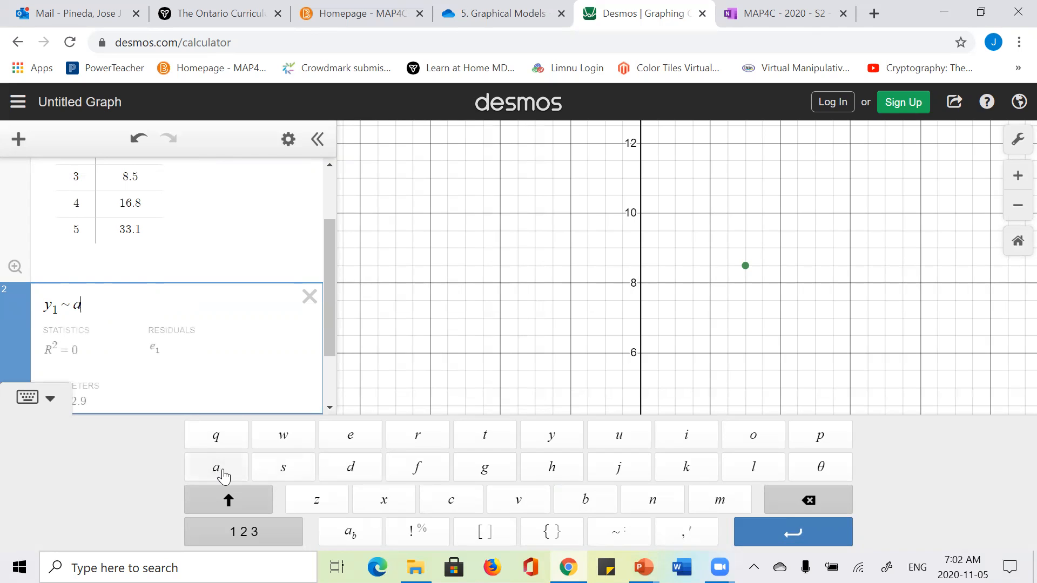
left_click(584, 501)
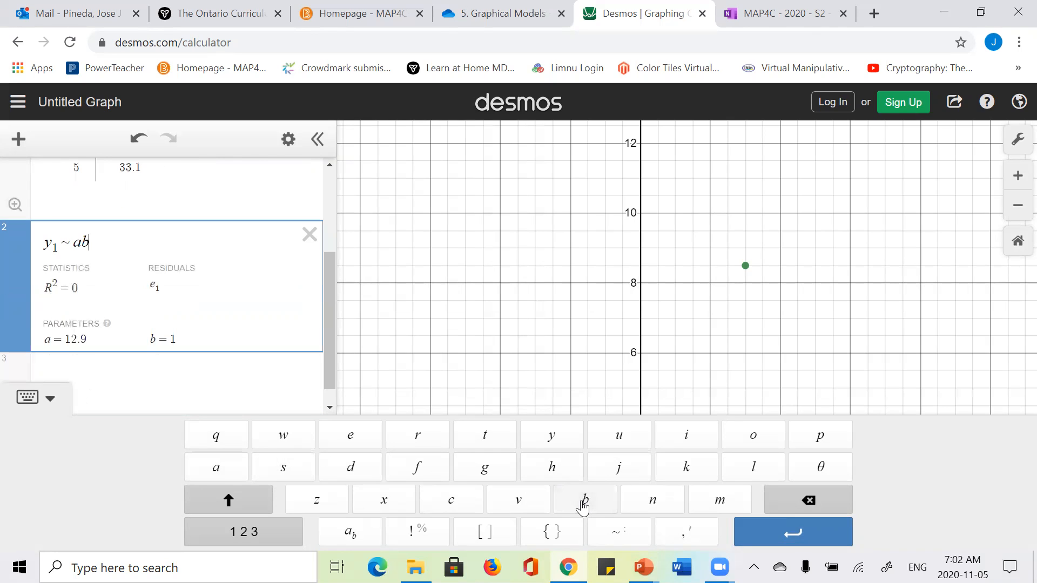
left_click(279, 533)
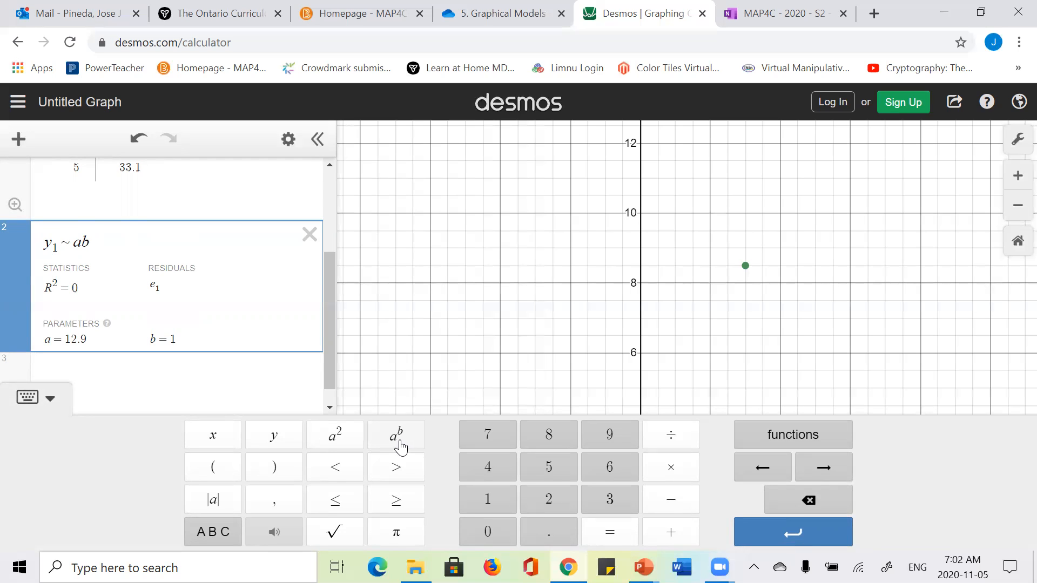
left_click(394, 439)
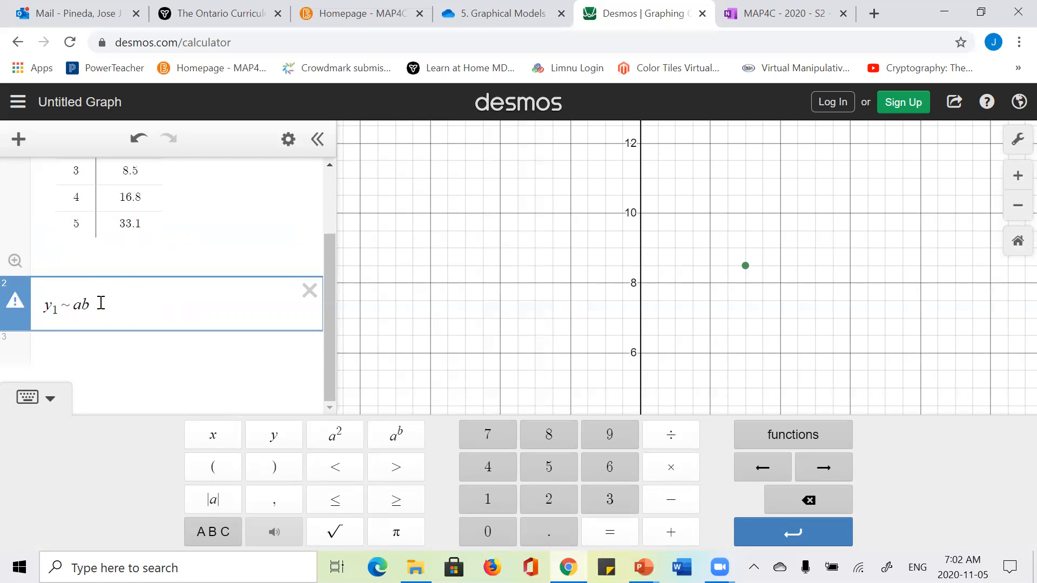
type("x1")
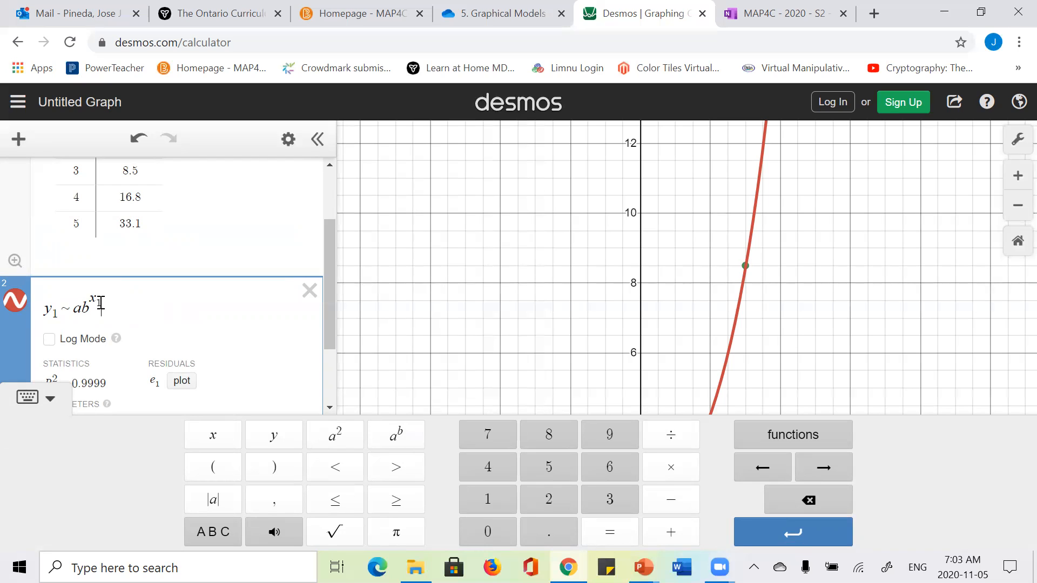
Examine the regression's R² statistic and its a and b parameters, comparing them with the values in the data table
scroll(229, 327, "down", 1)
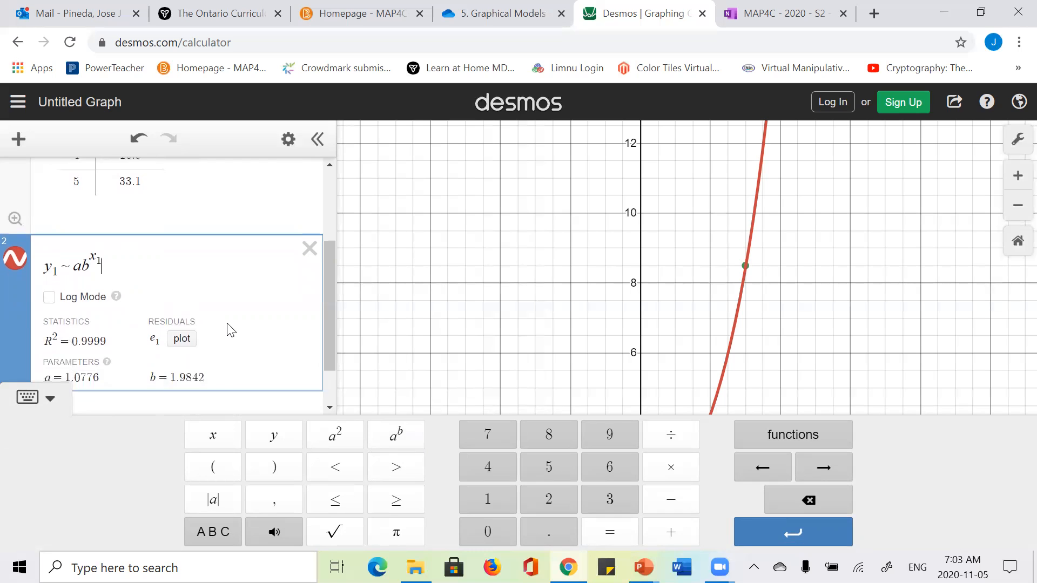
scroll(237, 317, "up", 2)
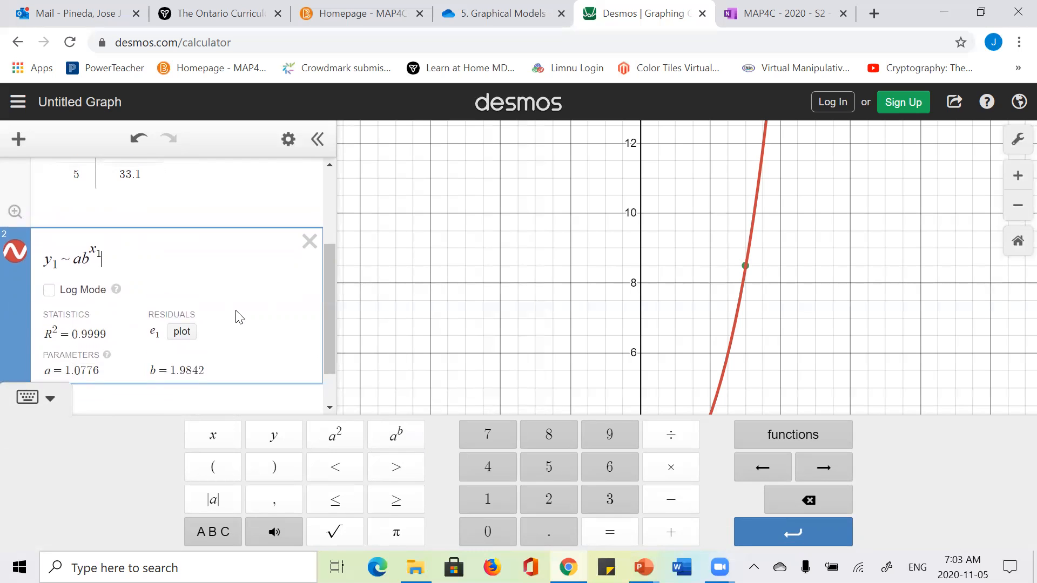
scroll(207, 260, "up", 1)
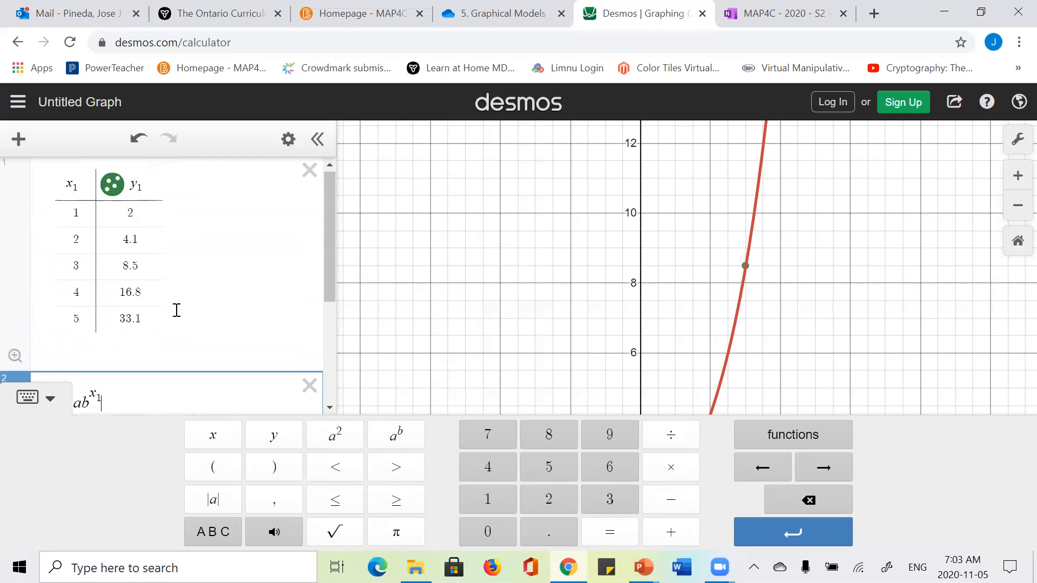
scroll(176, 307, "down", 1)
scroll(194, 310, "down", 1)
scroll(208, 311, "up", 2)
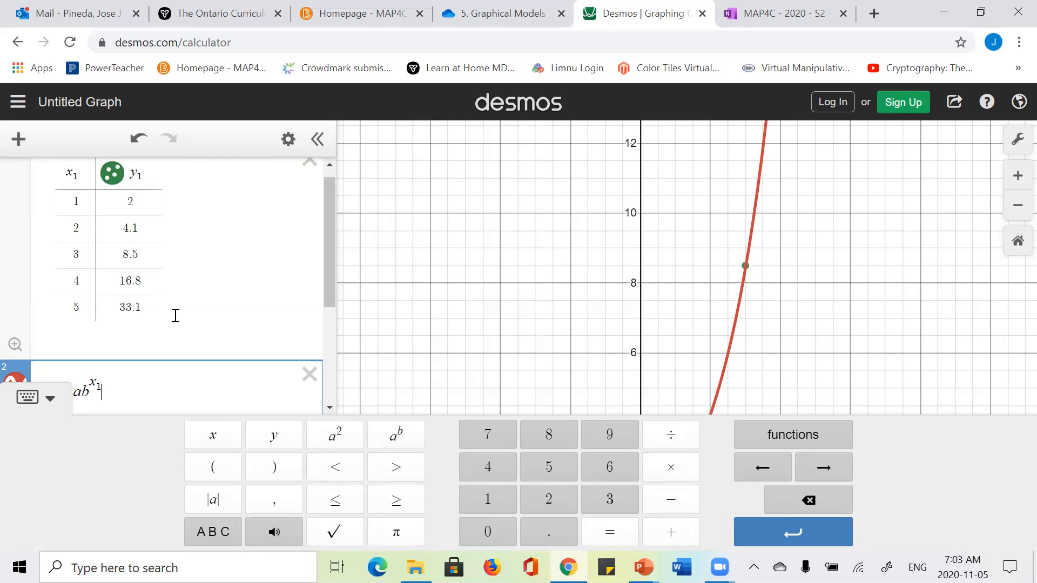
scroll(175, 313, "down", 2)
scroll(173, 319, "up", 2)
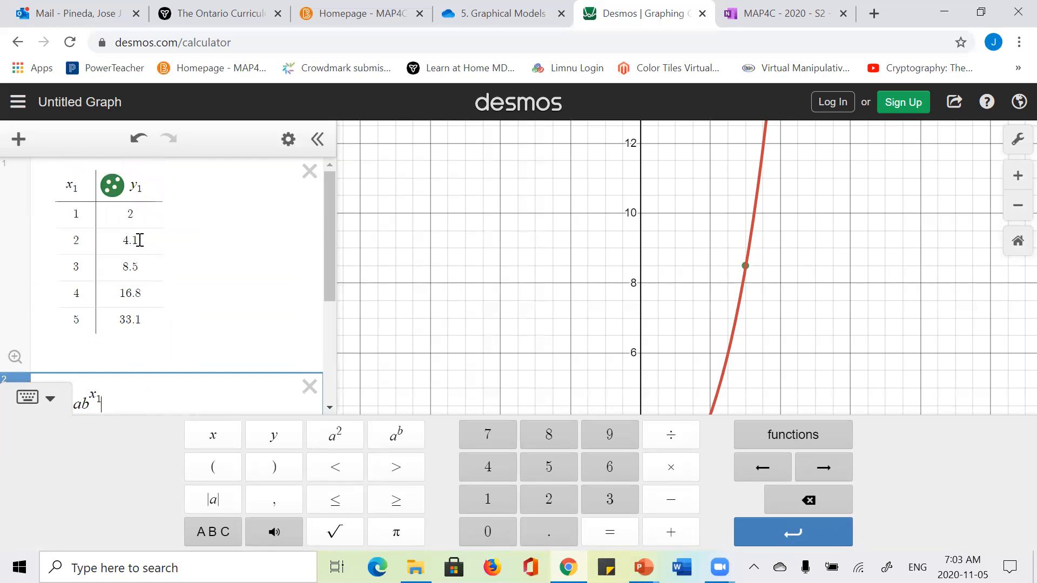
scroll(175, 310, "down", 3)
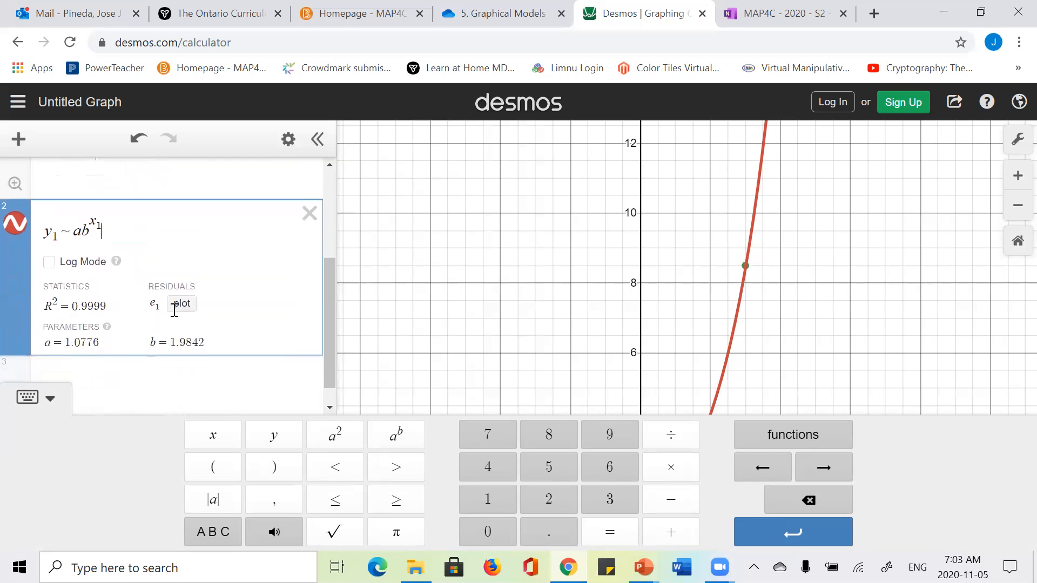
Examine on the graph how closely the exponential regression curve follows the plotted data points
left_click(815, 316)
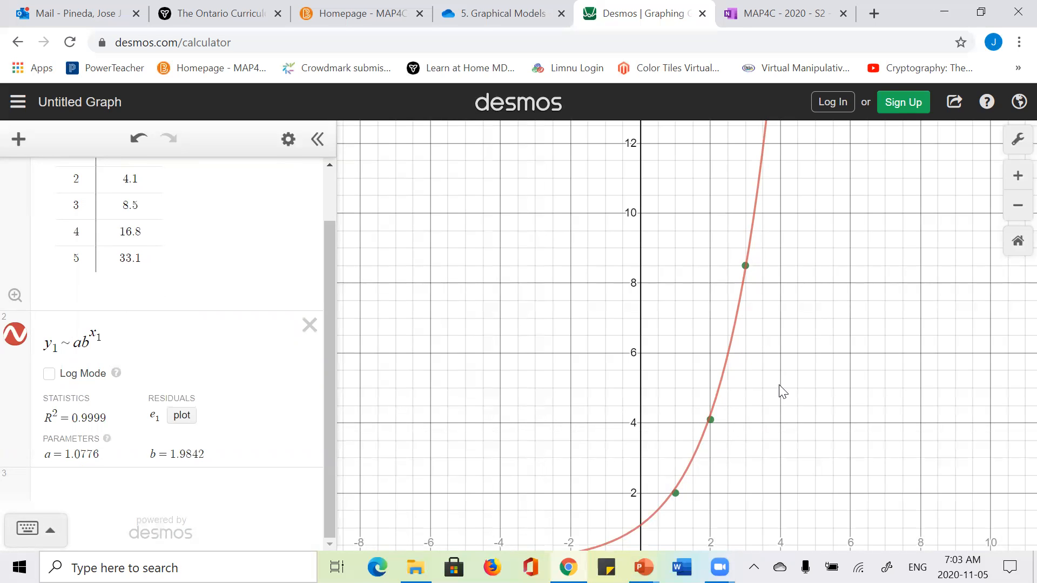
scroll(773, 390, "down", 2)
scroll(778, 397, "up", 2)
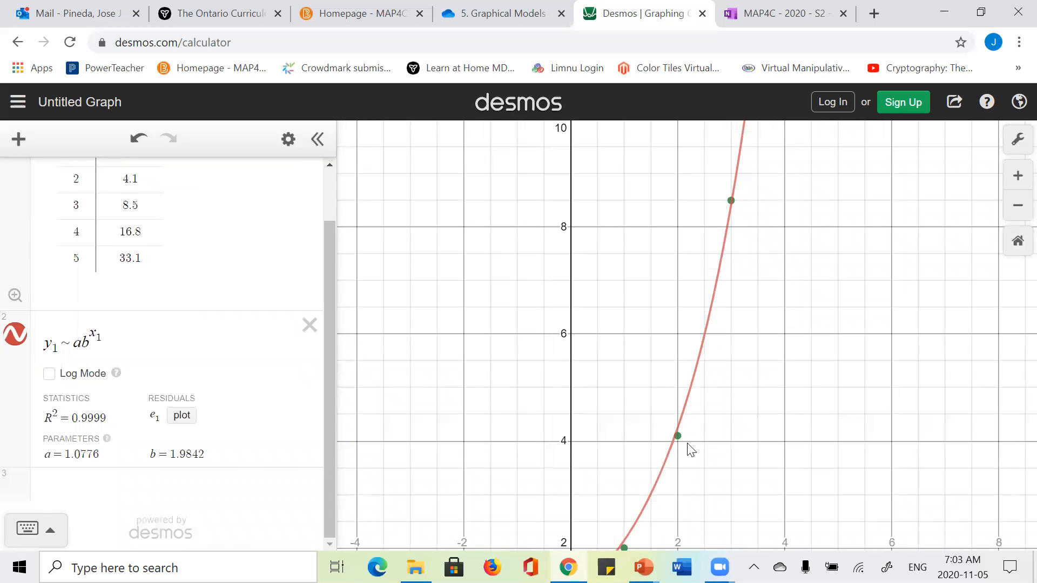
scroll(757, 333, "down", 2)
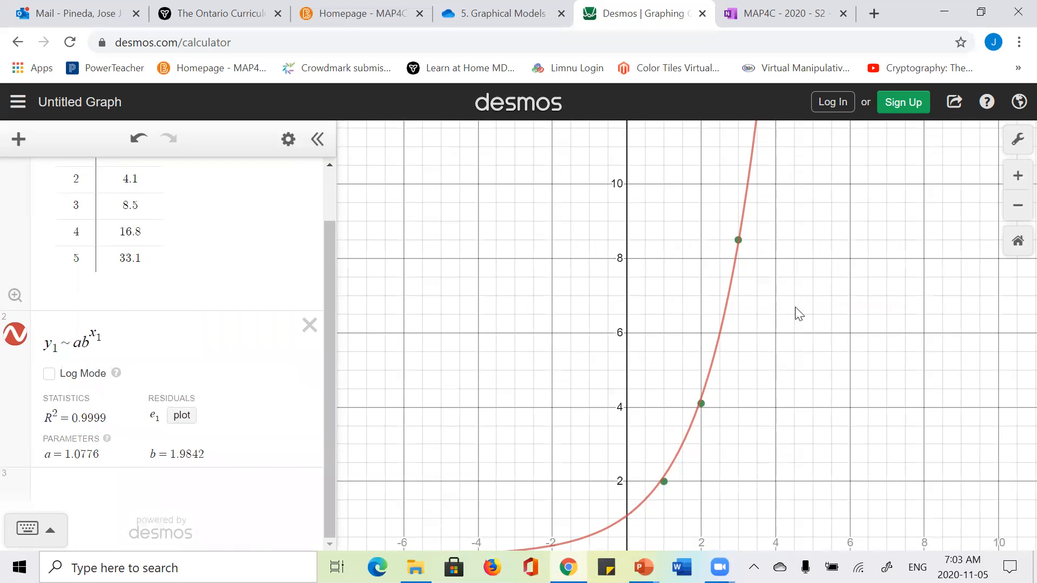
scroll(154, 335, "up", 2)
scroll(152, 324, "down", 2)
scroll(155, 325, "up", 1)
scroll(155, 325, "up", 1)
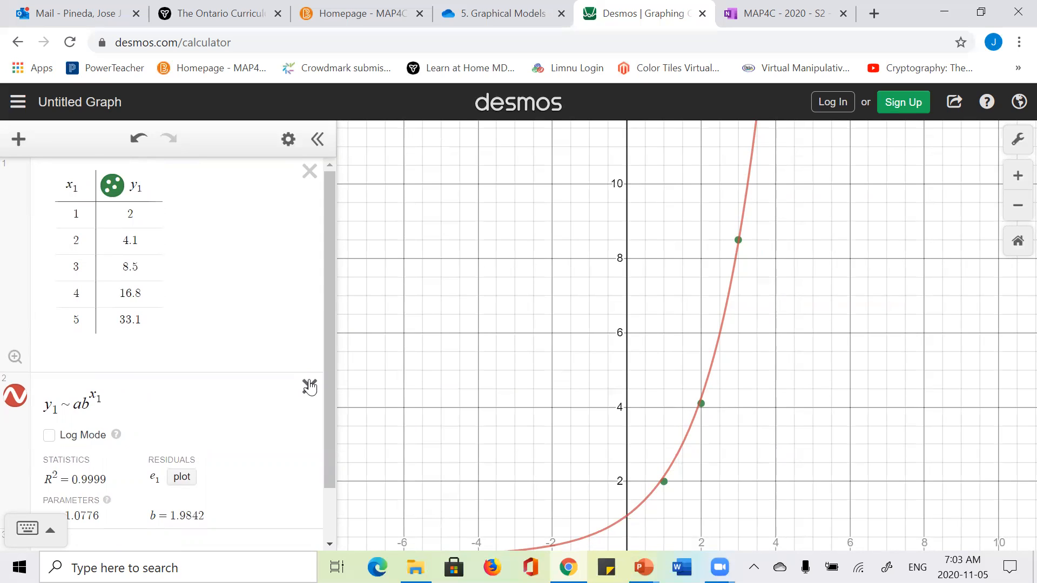
Clear the expression list by deleting the regression expression and the data table
left_click(7, 399)
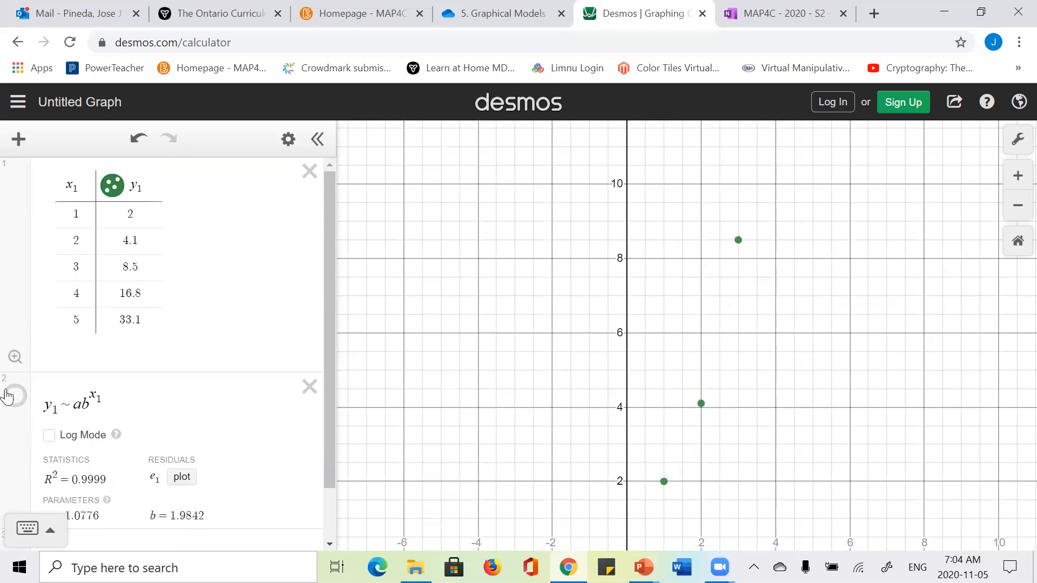
left_click(310, 387)
left_click(322, 170)
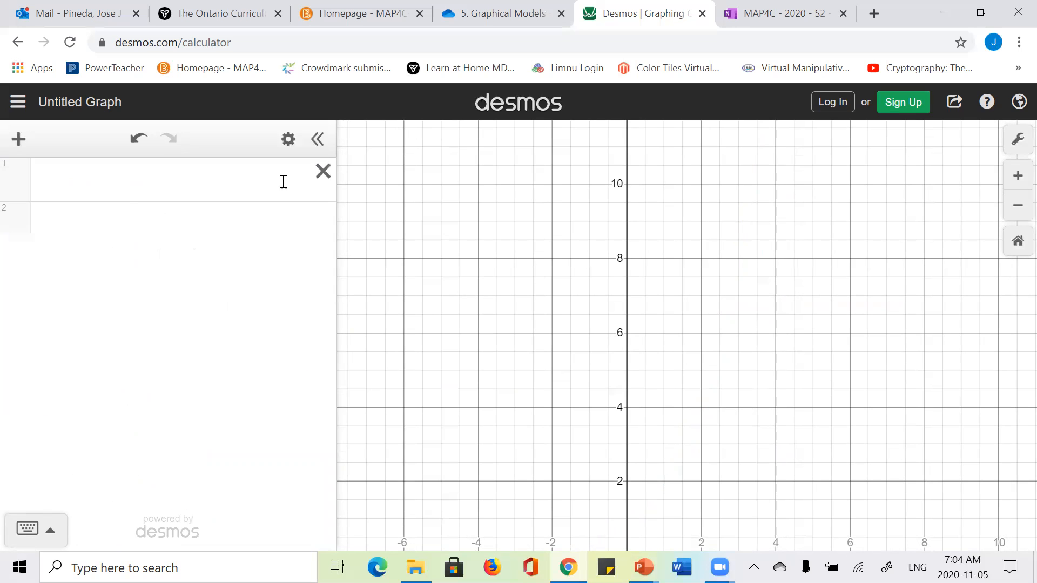
Graph the exponential function y = 2·4^x as the first expression in the empty list
left_click(131, 200)
type("y")
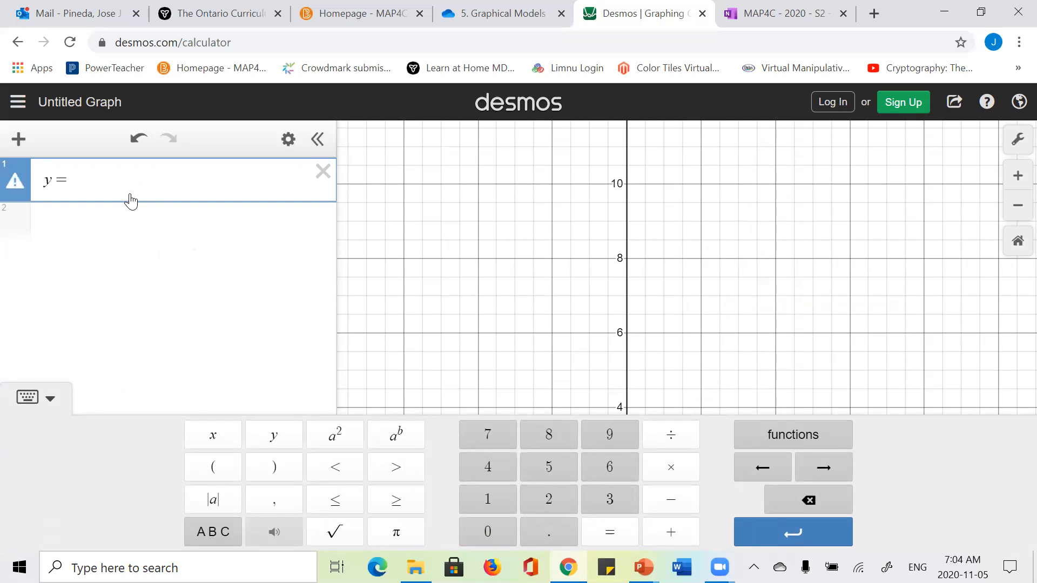
type("=2")
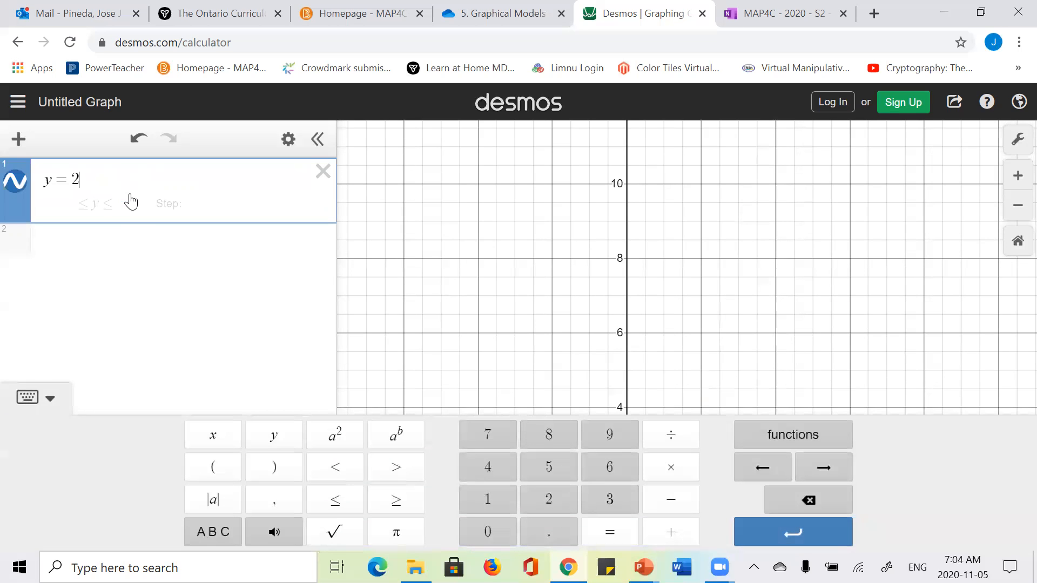
type("*4")
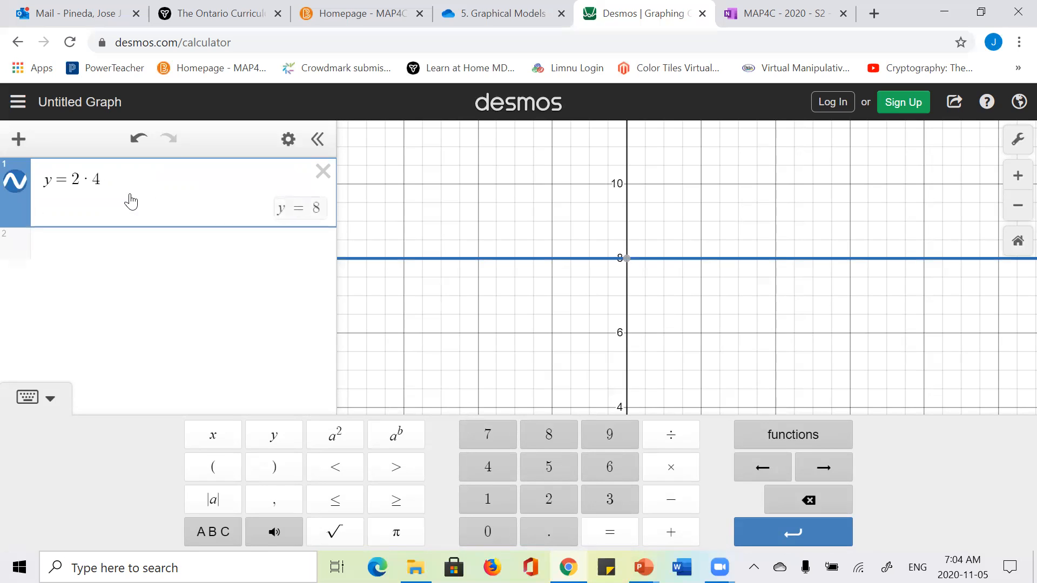
key("BackSpace")
key("BackSpace")
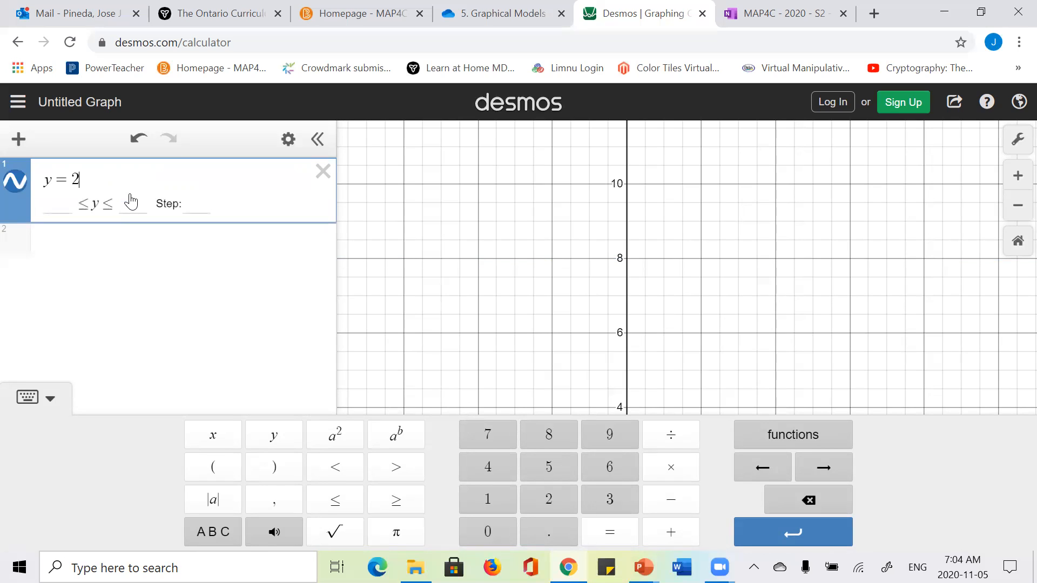
type("*")
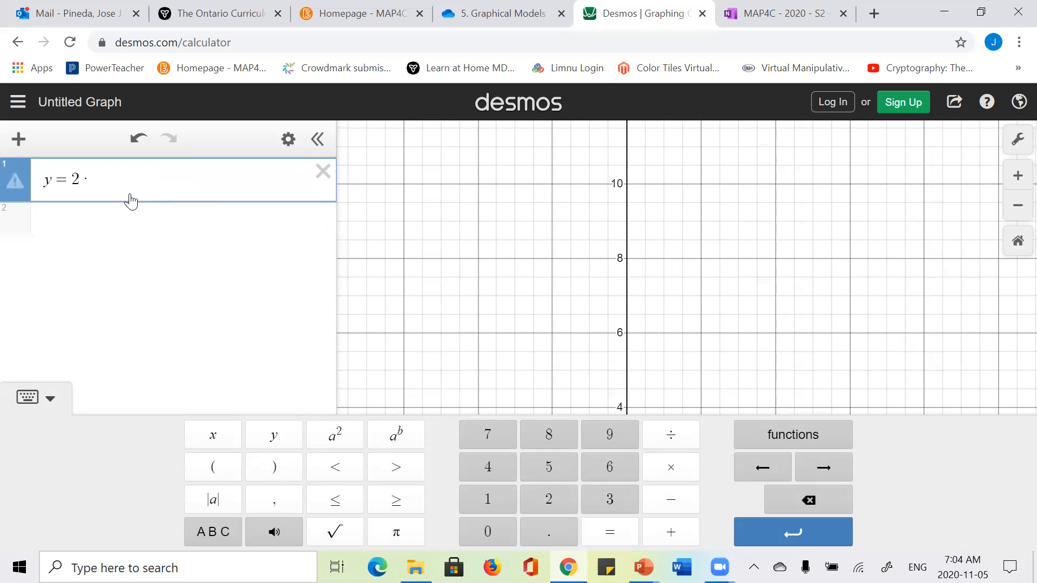
type("4")
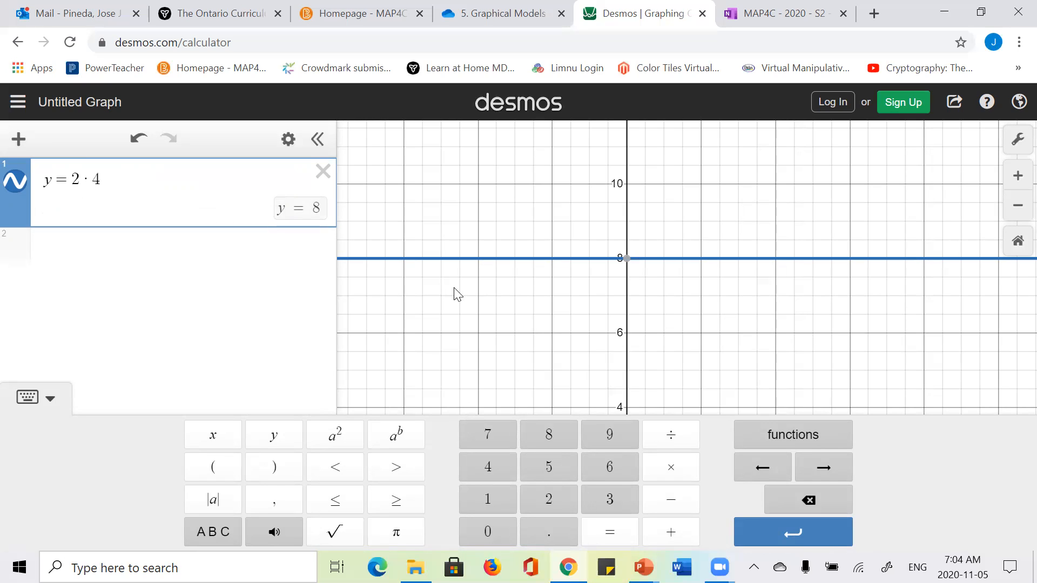
left_click(395, 439)
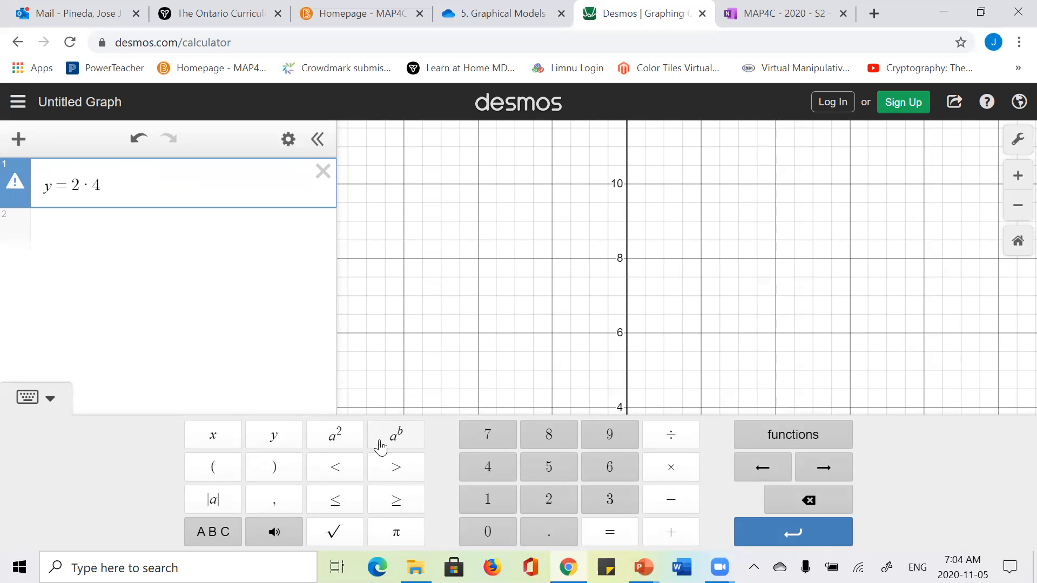
left_click(399, 446)
type("x")
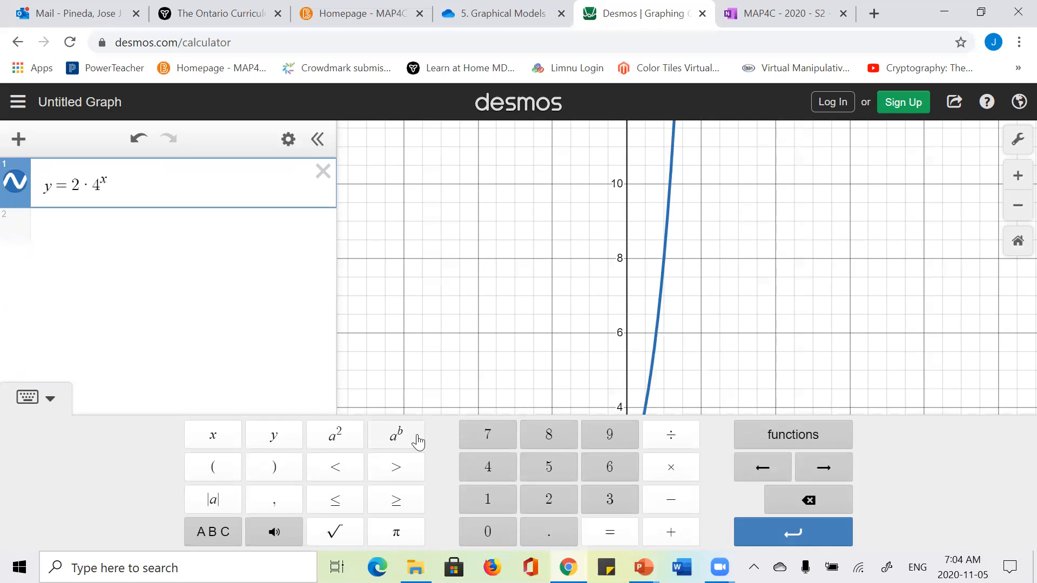
key("Return")
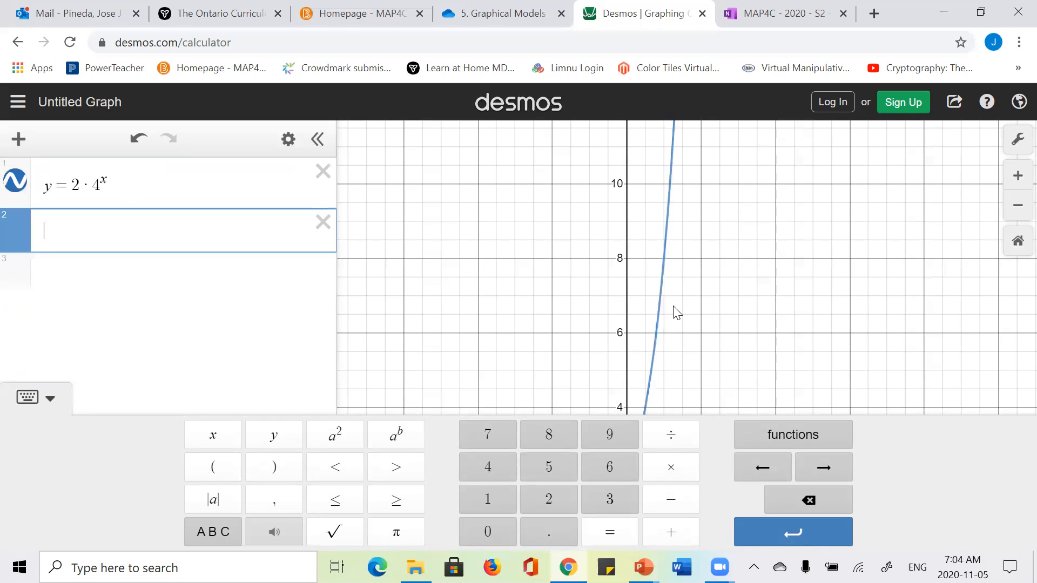
Delete the empty expression below y = 2·4^x
left_click(323, 221)
left_click(713, 302)
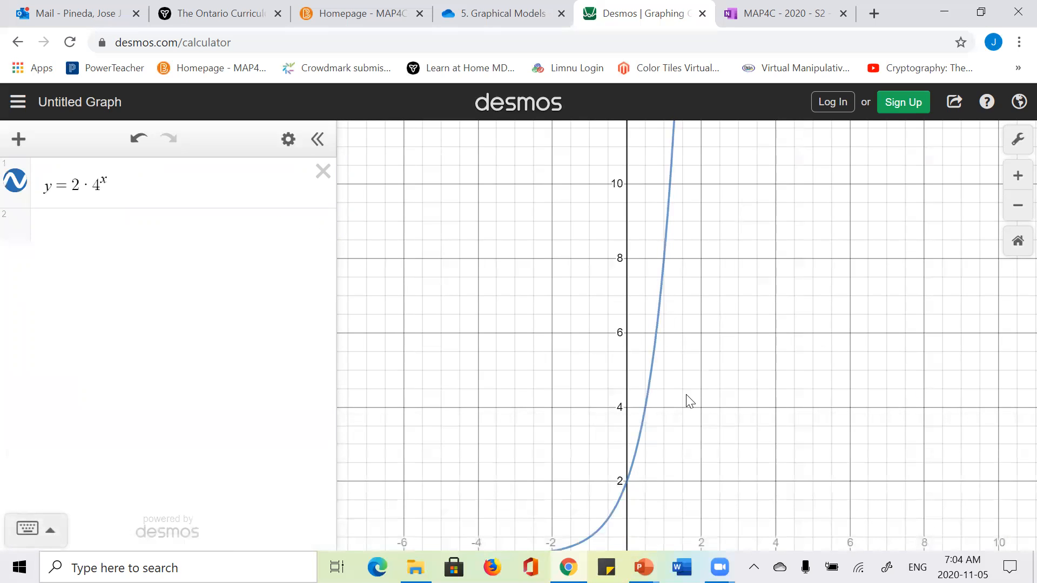
scroll(686, 394, "up", 3)
scroll(688, 401, "down", 2)
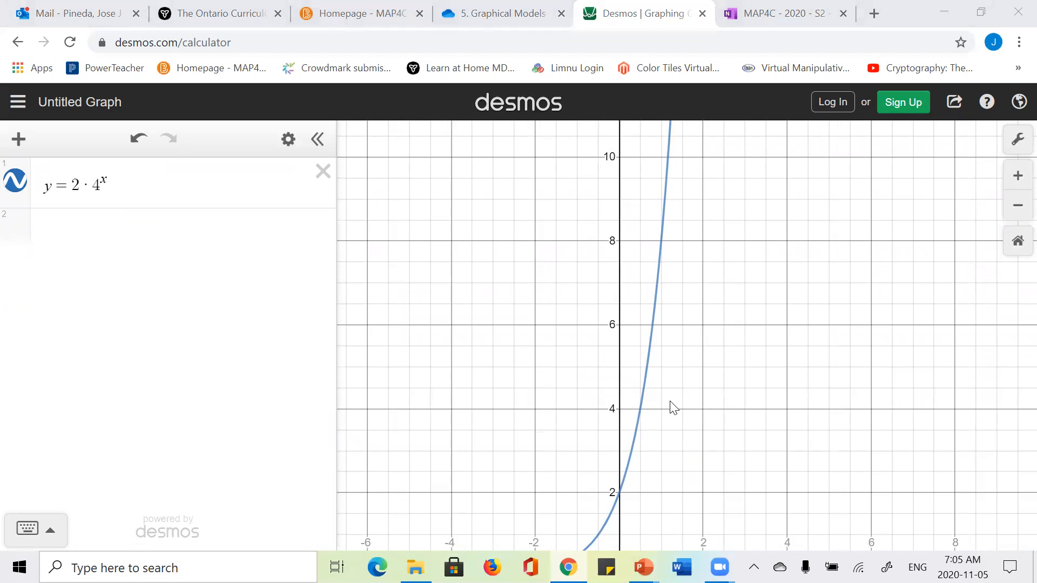
Annotate in red the general form y = a·b^x, linking 2 to a and 4 to b, and circle the curve's y-intercept
left_click(390, 123)
mouse_move(76, 168)
left_mouse_down()
mouse_move(77, 238)
mouse_move(83, 229)
mouse_move(54, 272)
mouse_move(60, 254)
mouse_move(115, 257)
mouse_move(141, 244)
mouse_move(130, 245)
left_mouse_up()
left_click(101, 257)
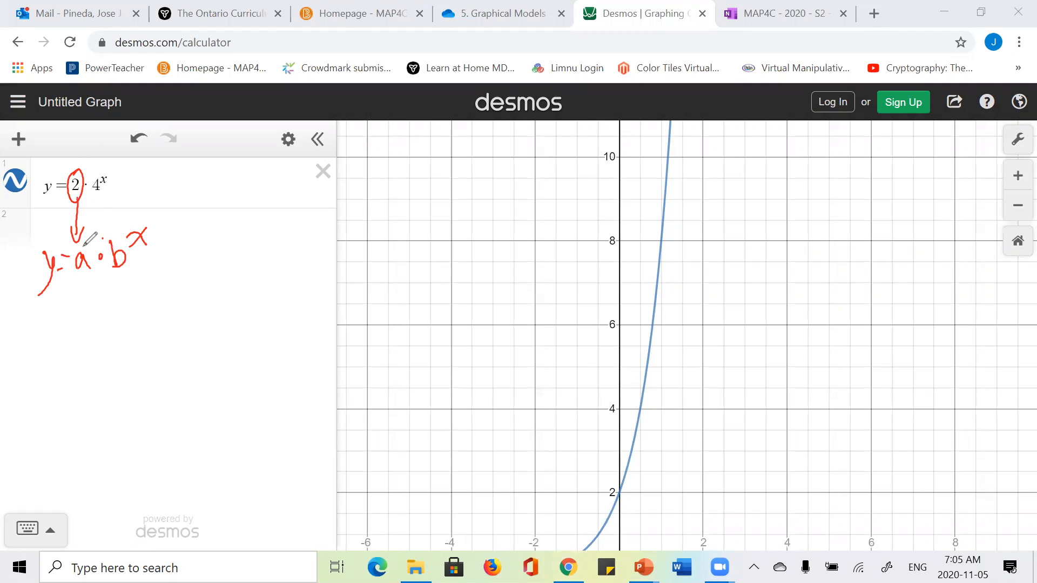
mouse_move(620, 480)
left_mouse_down()
mouse_move(615, 510)
mouse_move(623, 495)
left_mouse_up()
mouse_move(93, 193)
left_mouse_down()
mouse_move(102, 192)
mouse_move(94, 176)
mouse_move(115, 233)
mouse_move(123, 216)
left_mouse_up()
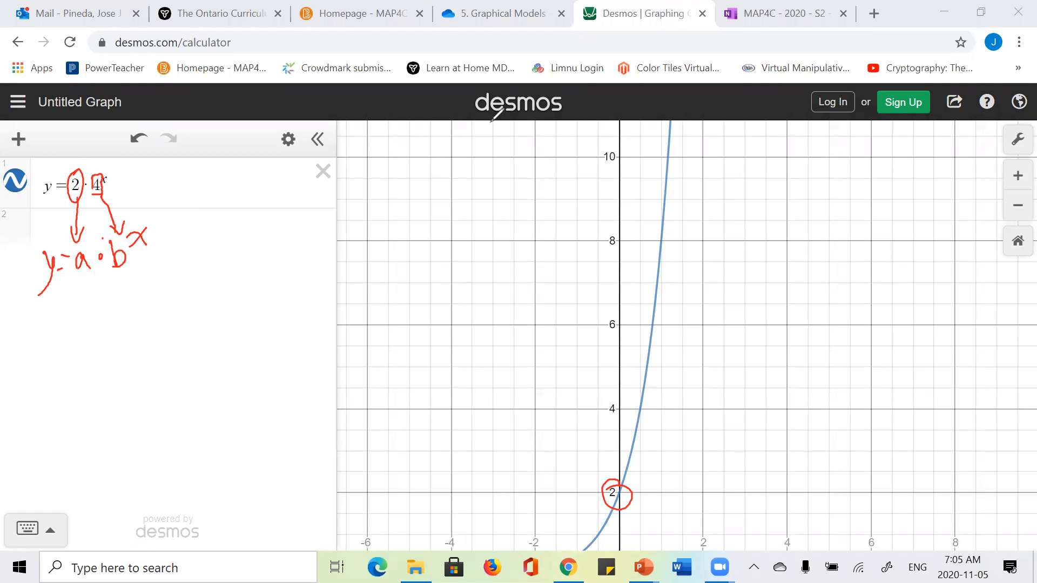
Set the step to 1 on both the x-axis and the y-axis of the graph
left_click(1017, 140)
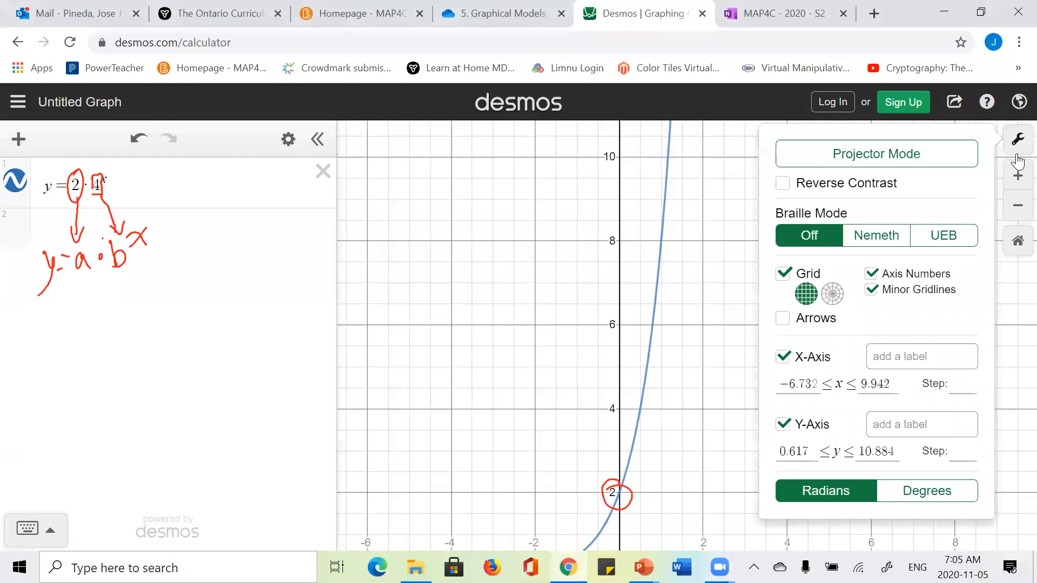
left_click(967, 384)
type("1")
scroll(970, 351, "down", 2)
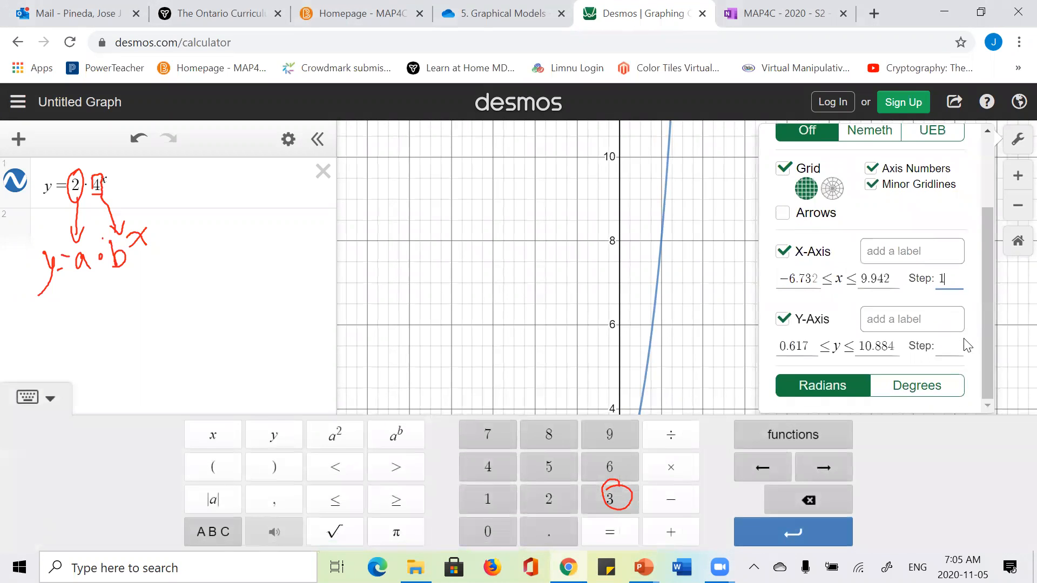
scroll(953, 345, "up", 1)
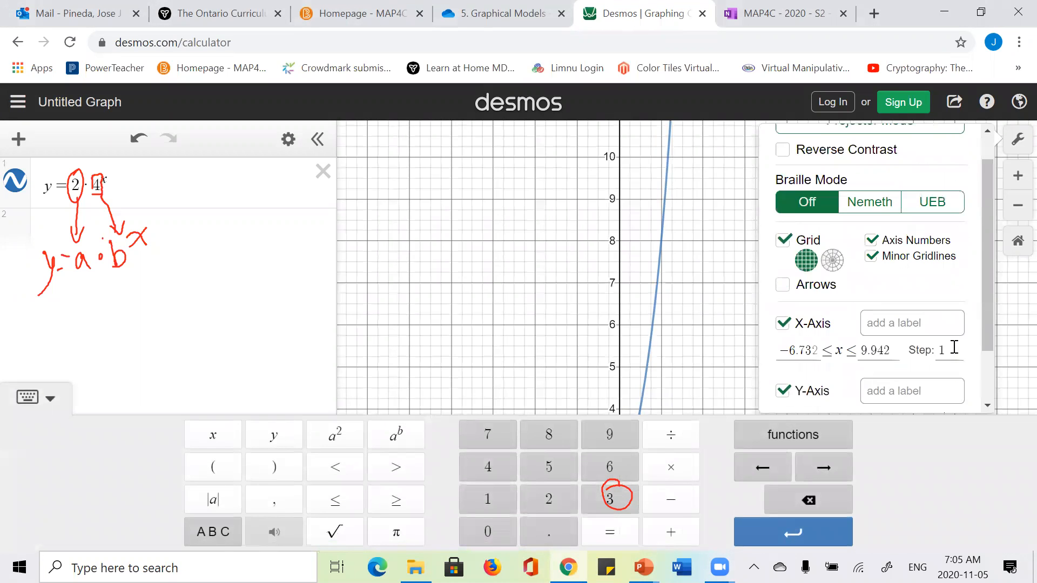
left_click(692, 298)
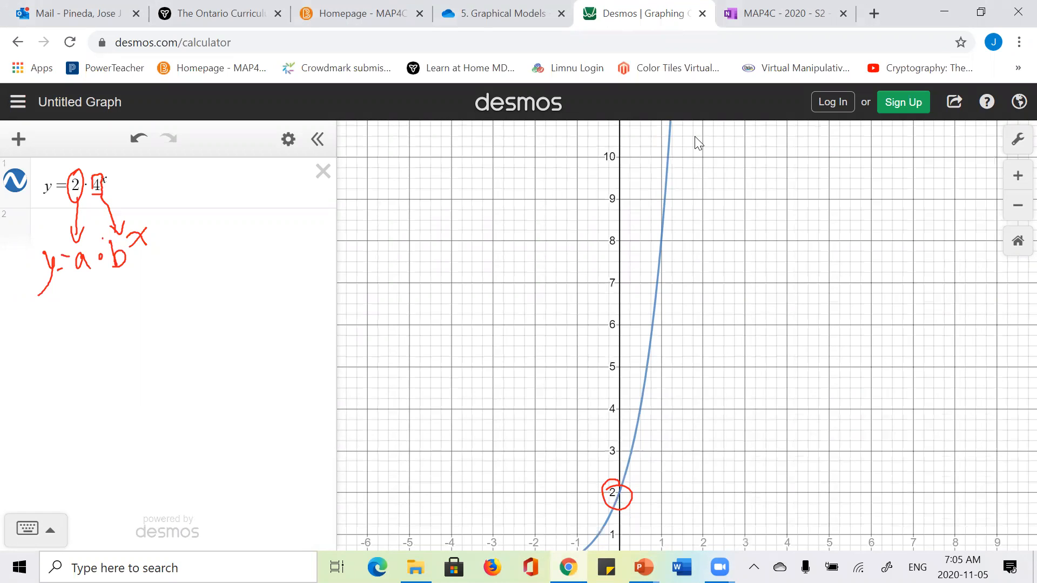
Annotate in blue the curve's point at (1, 8), connecting it from the y-intercept with a run labelled 1 and a rise labelled ×4
left_click(661, 232)
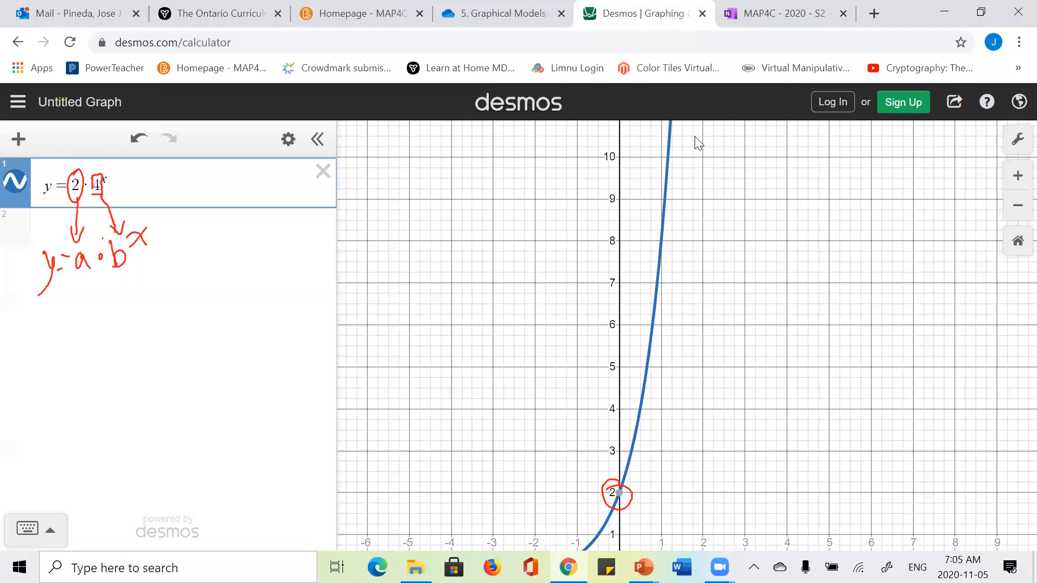
mouse_move(655, 237)
left_mouse_down()
mouse_move(665, 233)
mouse_move(652, 247)
left_mouse_up()
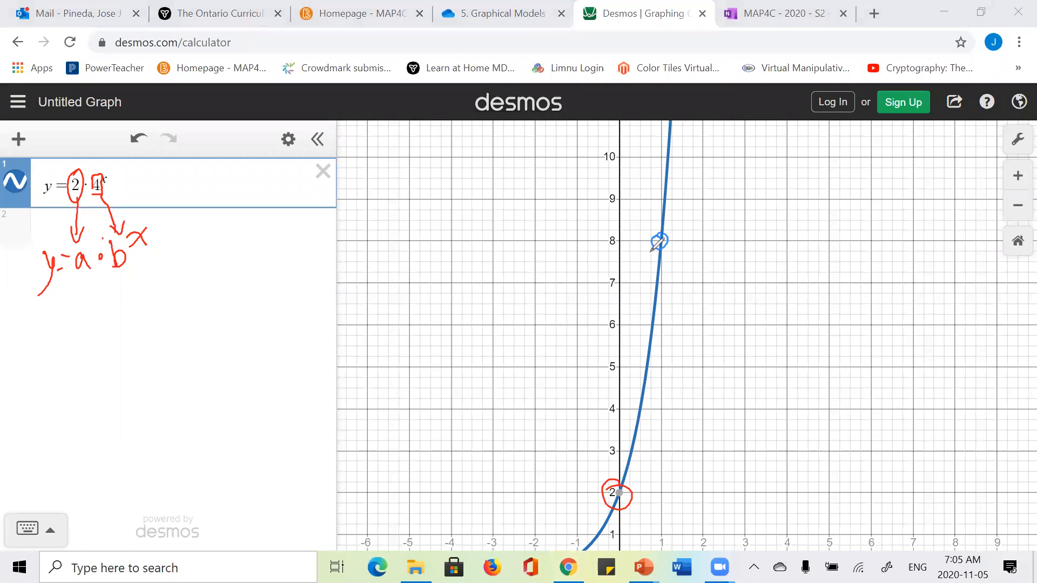
mouse_move(622, 490)
left_mouse_down()
mouse_move(664, 489)
mouse_move(661, 248)
left_mouse_up()
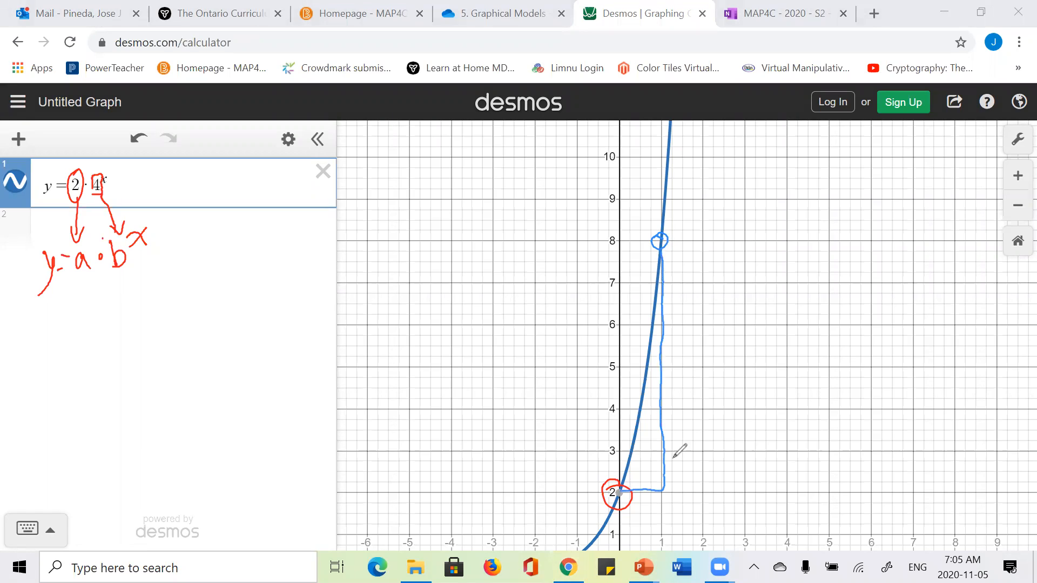
left_click_drag(629, 488, 655, 488)
left_click_drag(640, 502, 646, 514)
left_click_drag(643, 515, 651, 513)
mouse_move(670, 368)
left_mouse_down()
mouse_move(668, 376)
mouse_move(697, 368)
mouse_move(692, 382)
left_mouse_up()
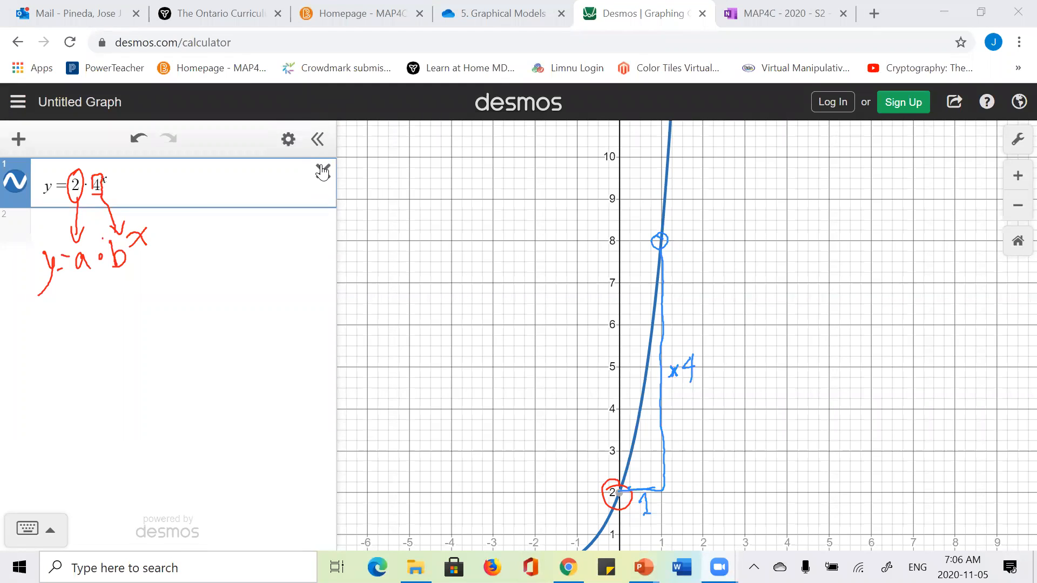
Delete the y = 2·4^x expression and clear all the drawn annotations
left_click(322, 172)
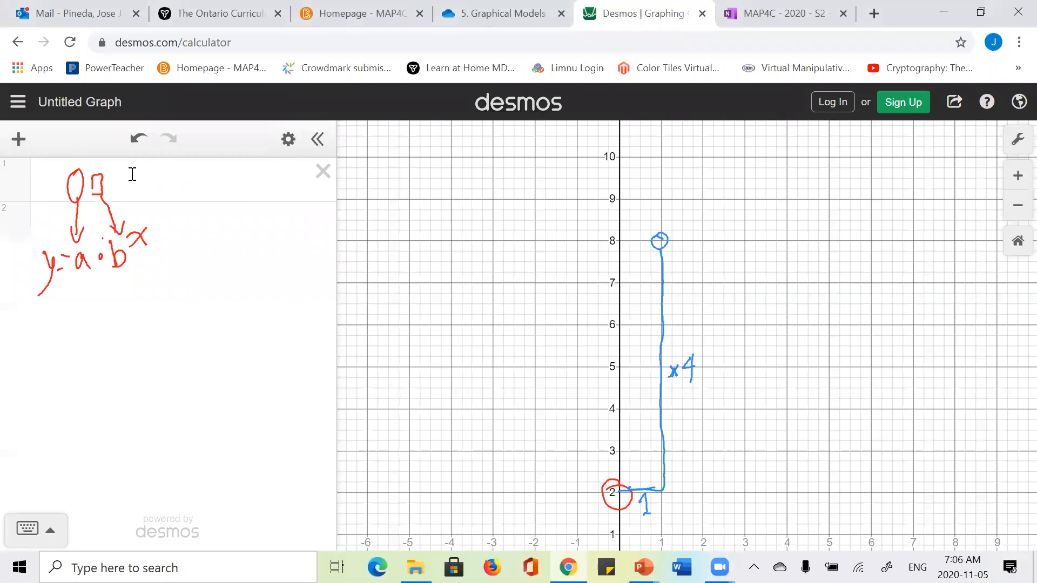
left_click(671, 68)
left_click(671, 68)
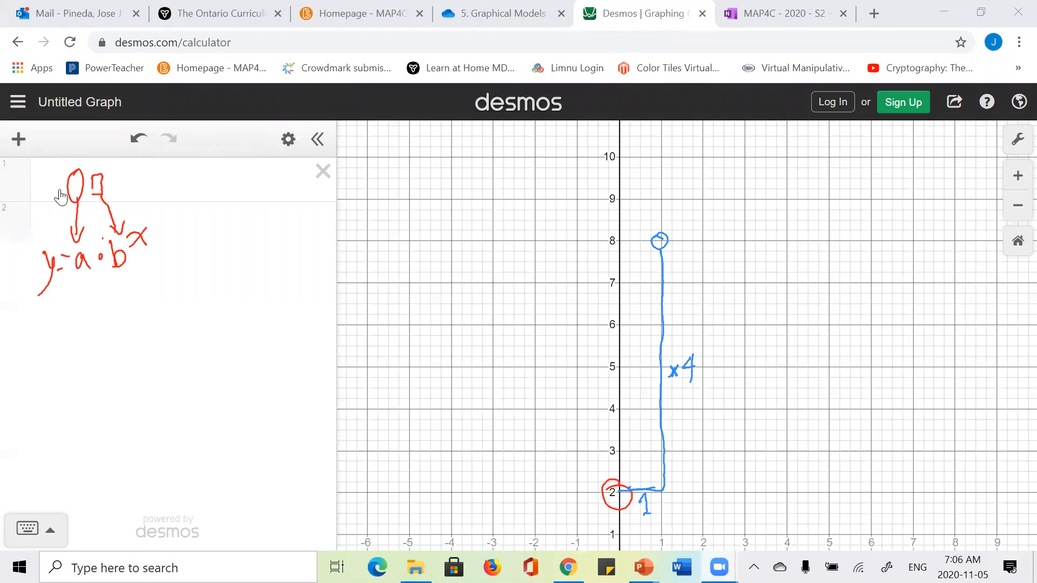
Add a table with x values 1 to 5 and enter 2 as the first y value
left_click(9, 151)
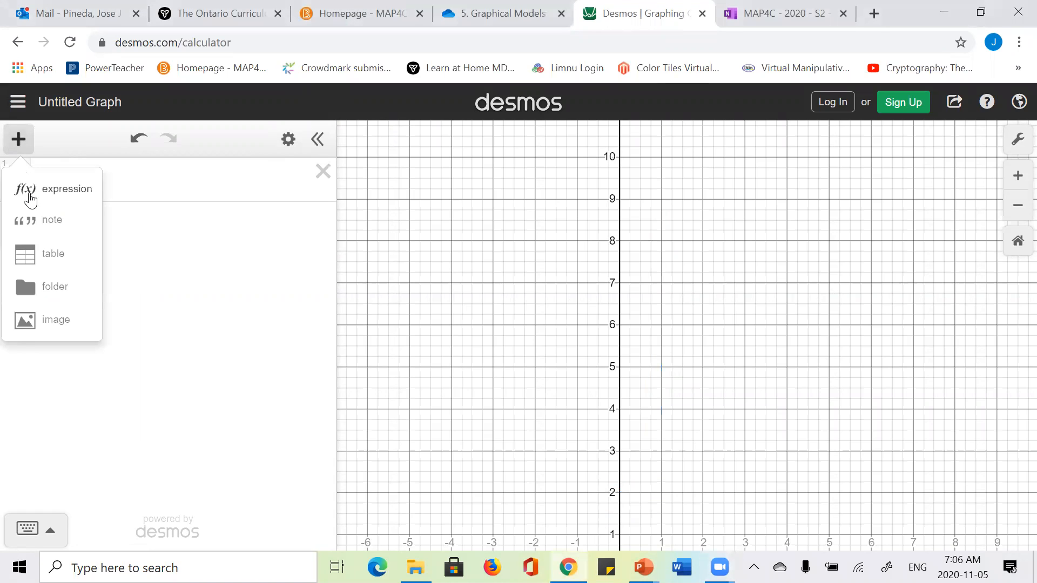
left_click(47, 254)
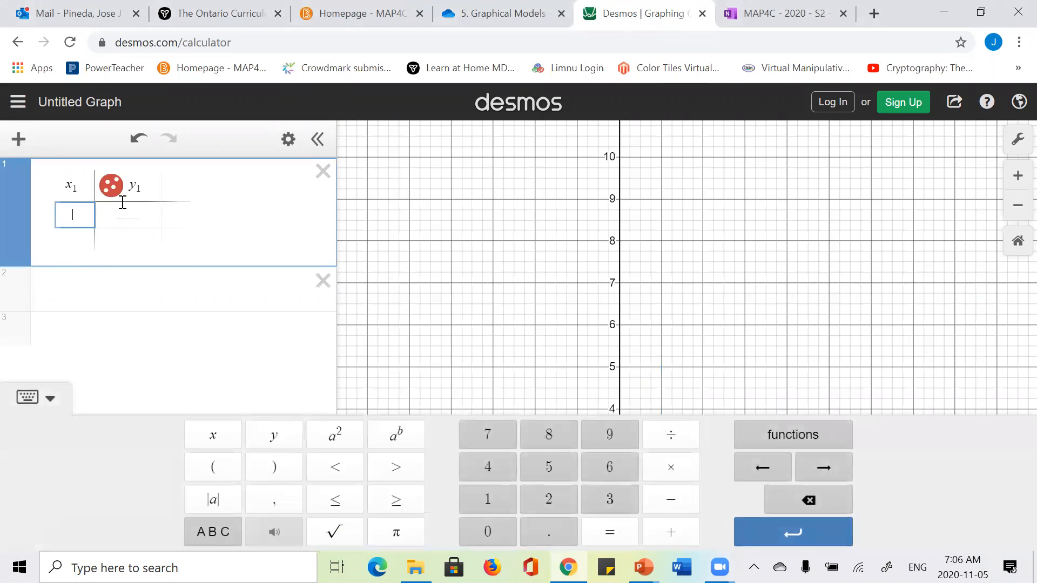
type("1")
key("Tab")
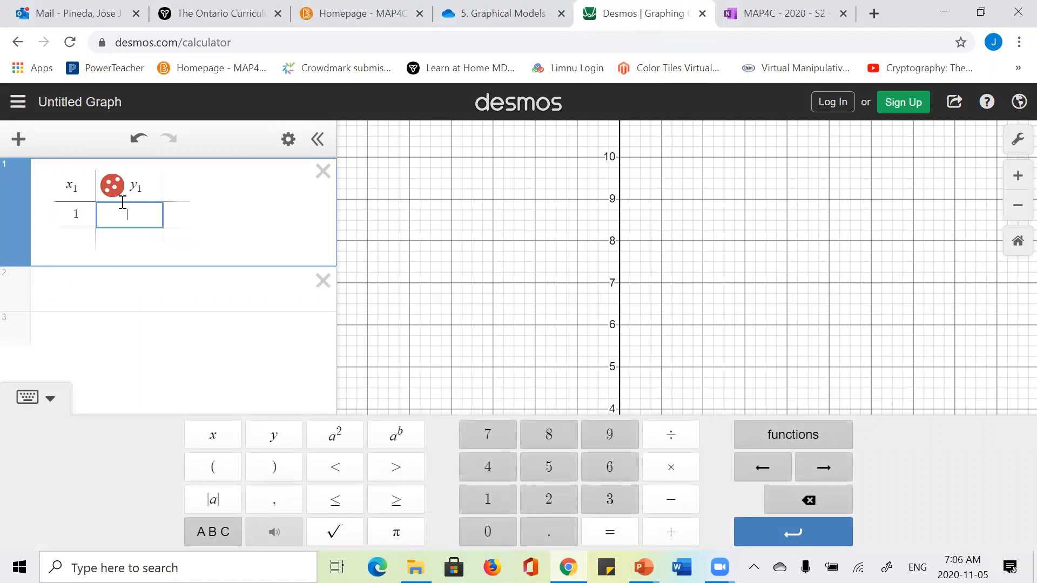
type("2")
key("Return")
key("Left")
type("2")
key("Return")
type("3")
key("Return")
type("4")
key("Return")
type("5")
key("Right")
key("Up")
key("Up")
key("Up")
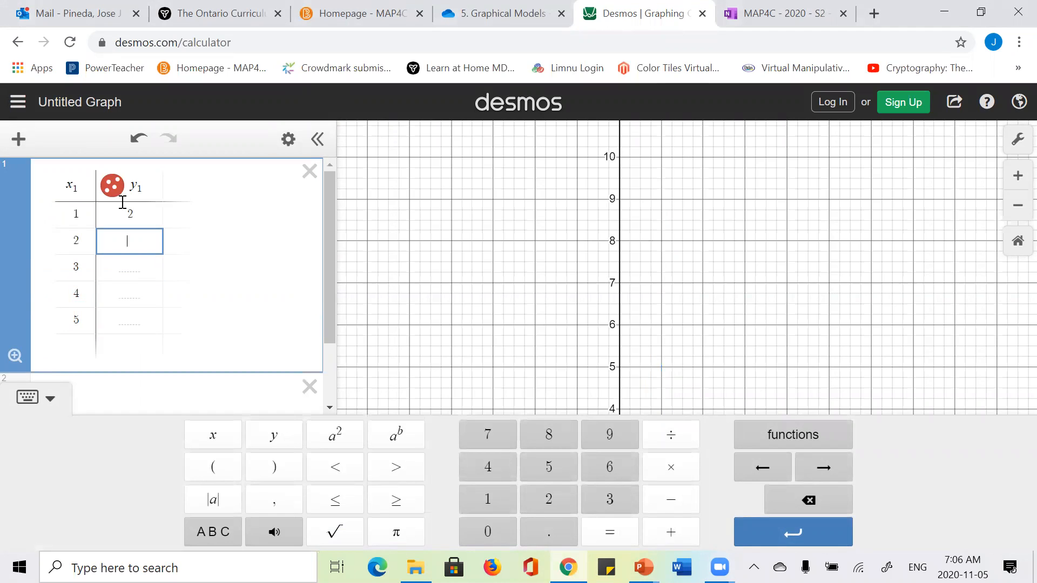
Complete the table's y column with 4.5, 8.8, 17 and 30 for x values 2 to 5
type("4.5")
key("Return")
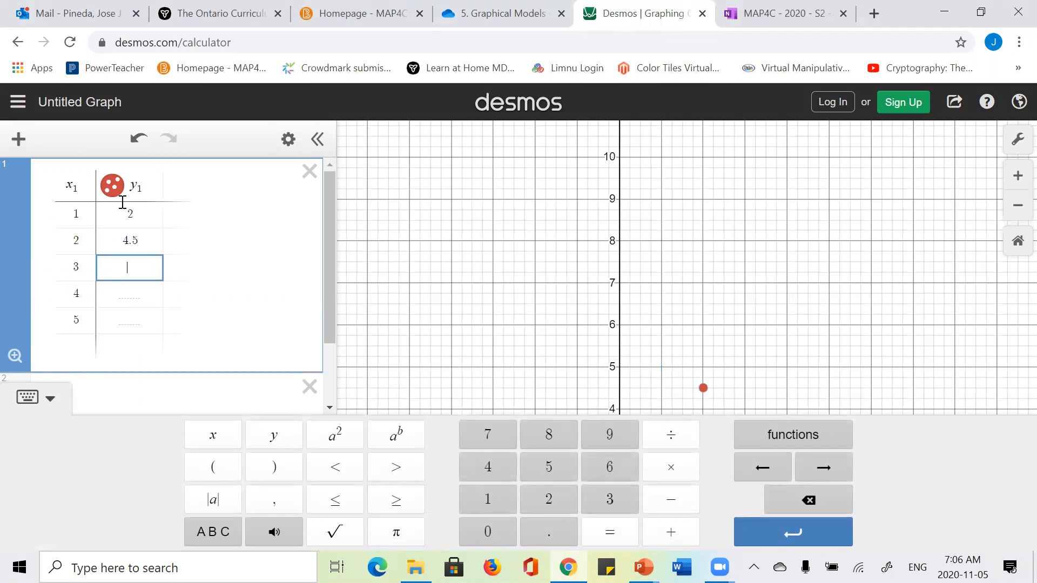
type("8.8")
key("Return")
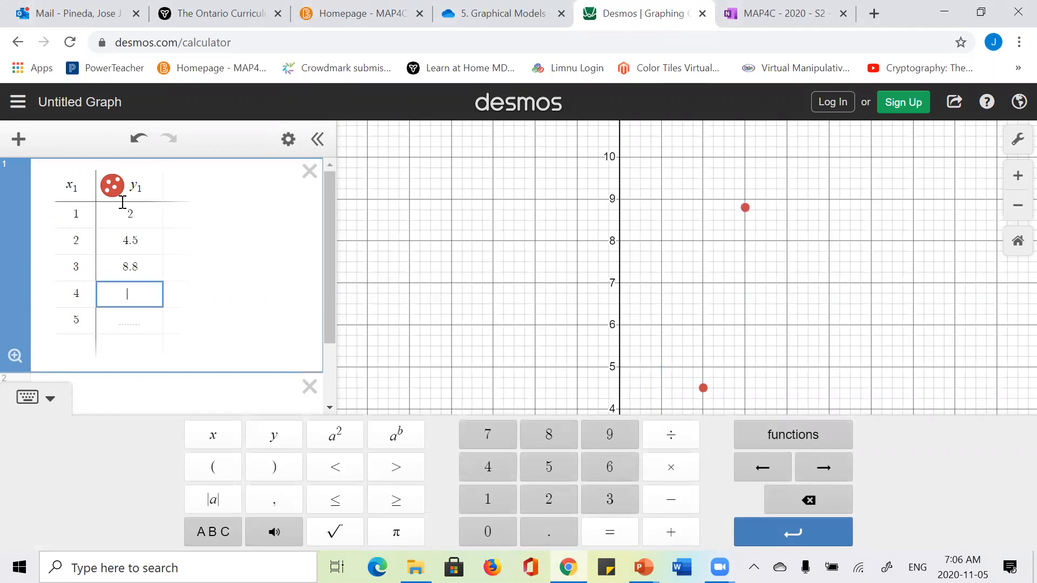
type("17")
key("Return")
type("30")
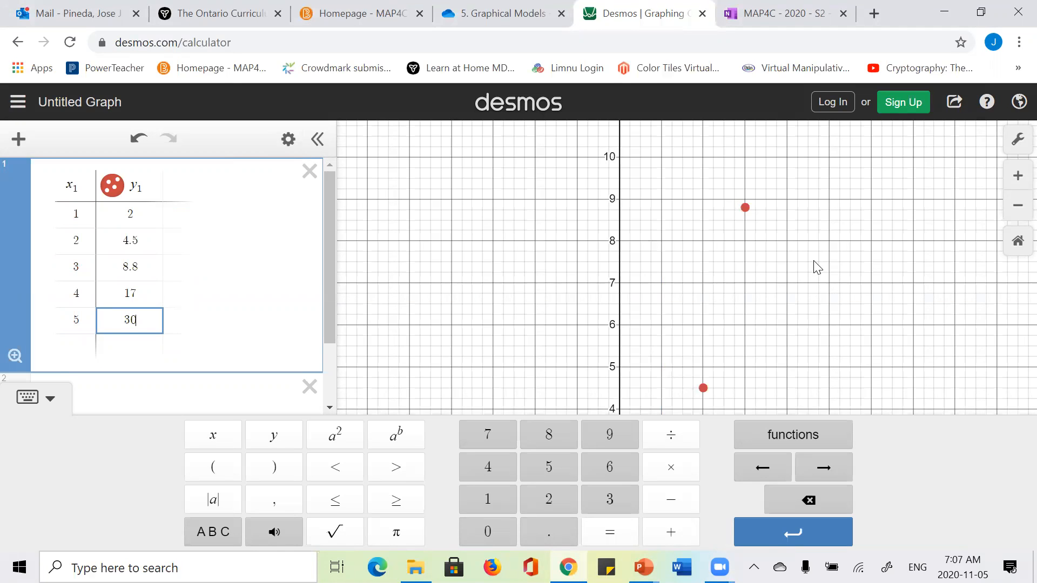
Fit a linear regression to the table data with the expression y₁ ~ mx₁ + b
left_click(826, 281)
scroll(817, 313, "down", 3)
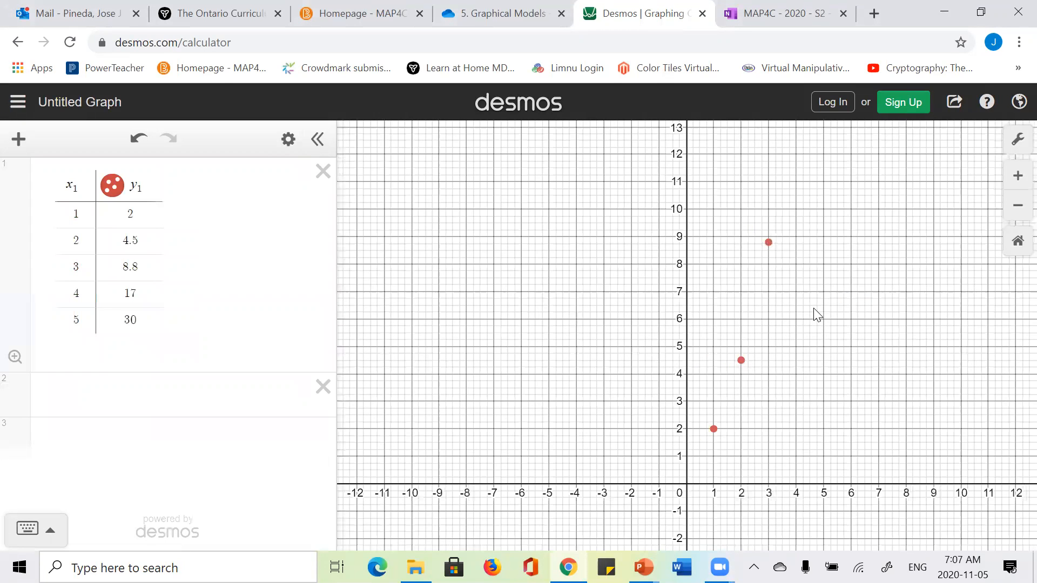
scroll(817, 312, "down", 4)
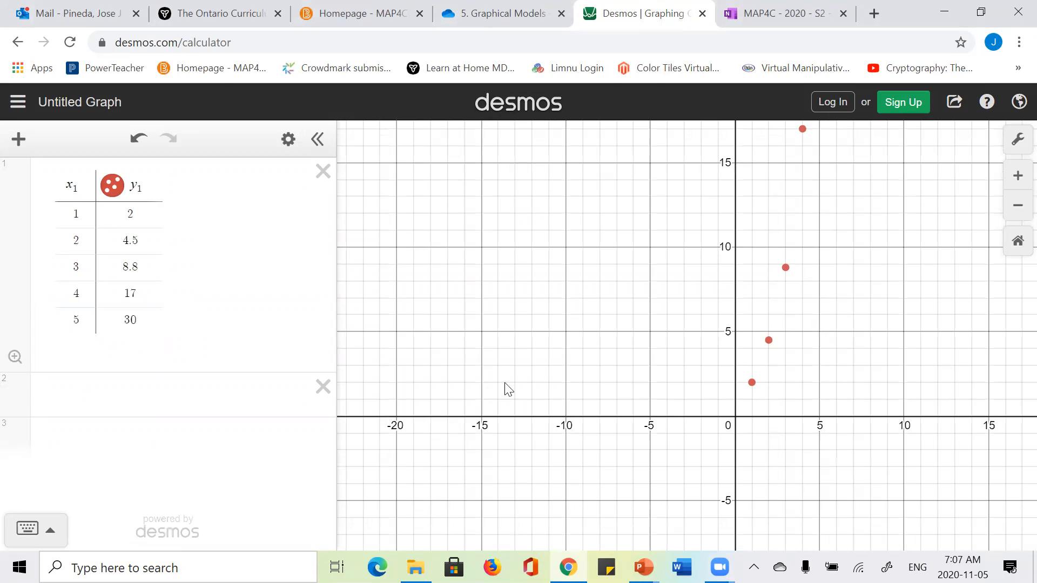
left_click(125, 396)
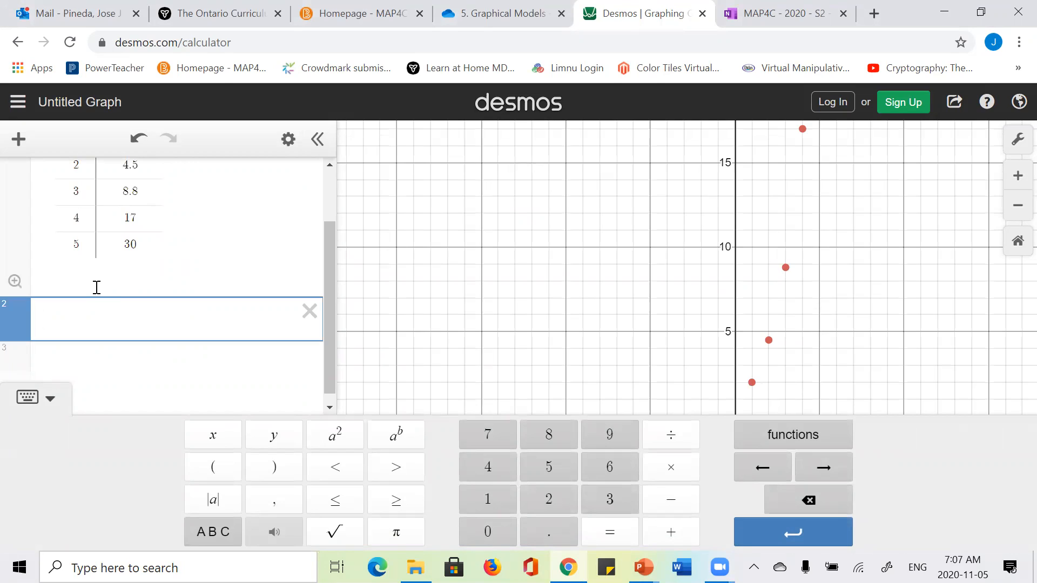
type("y1")
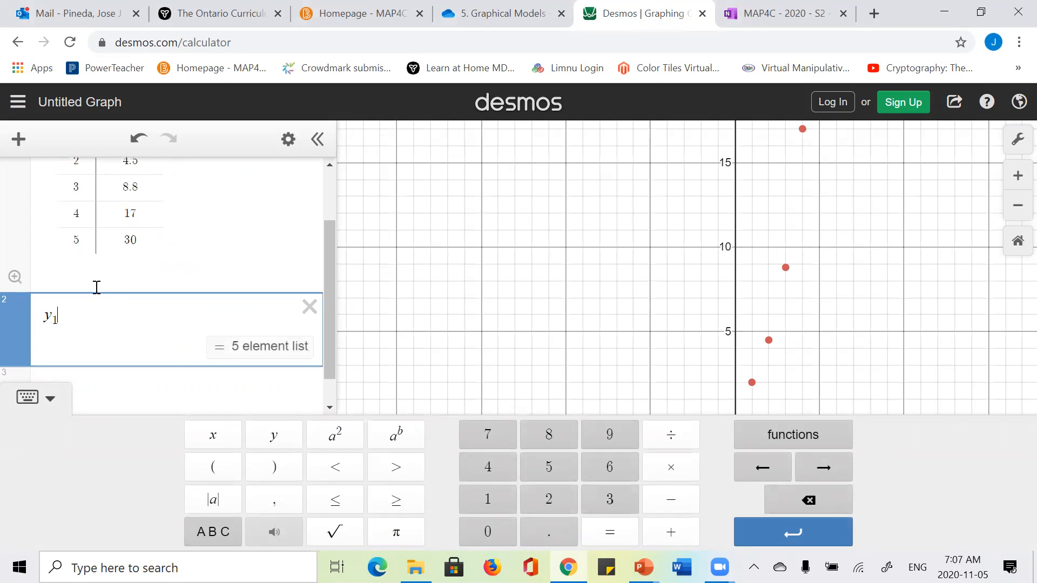
type("~")
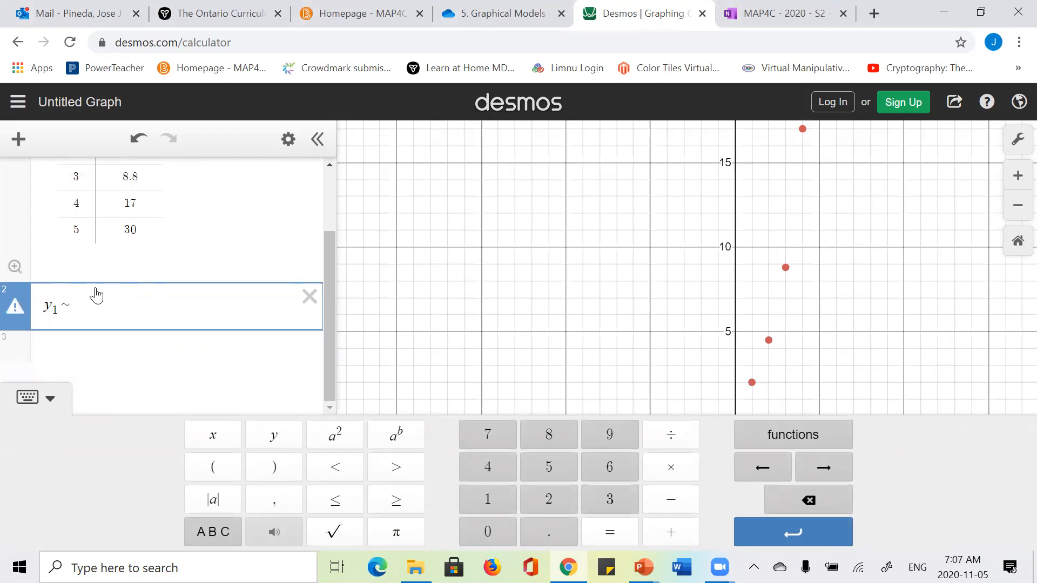
type("mx1+b")
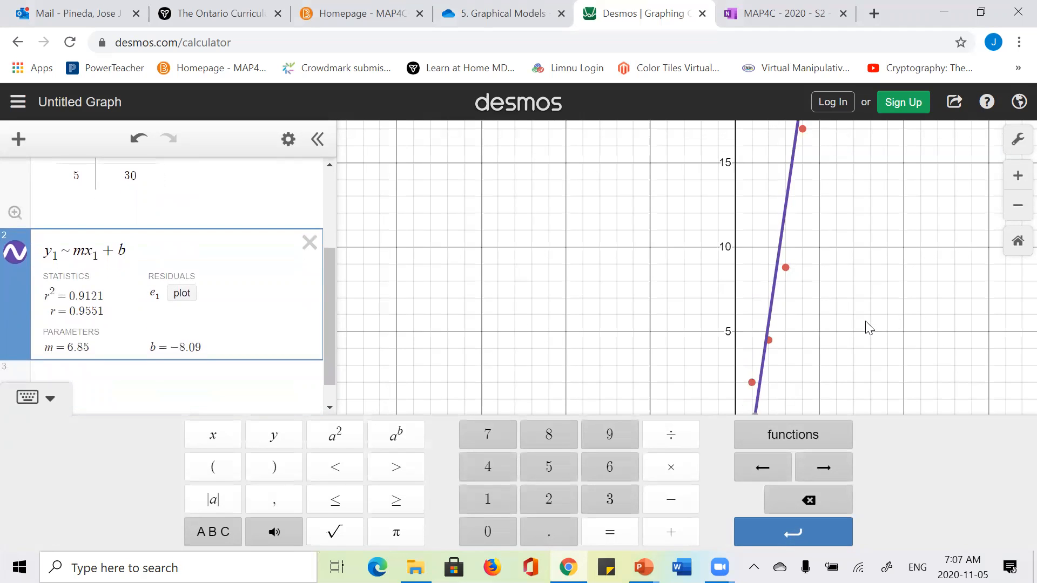
scroll(869, 328, "down", 2)
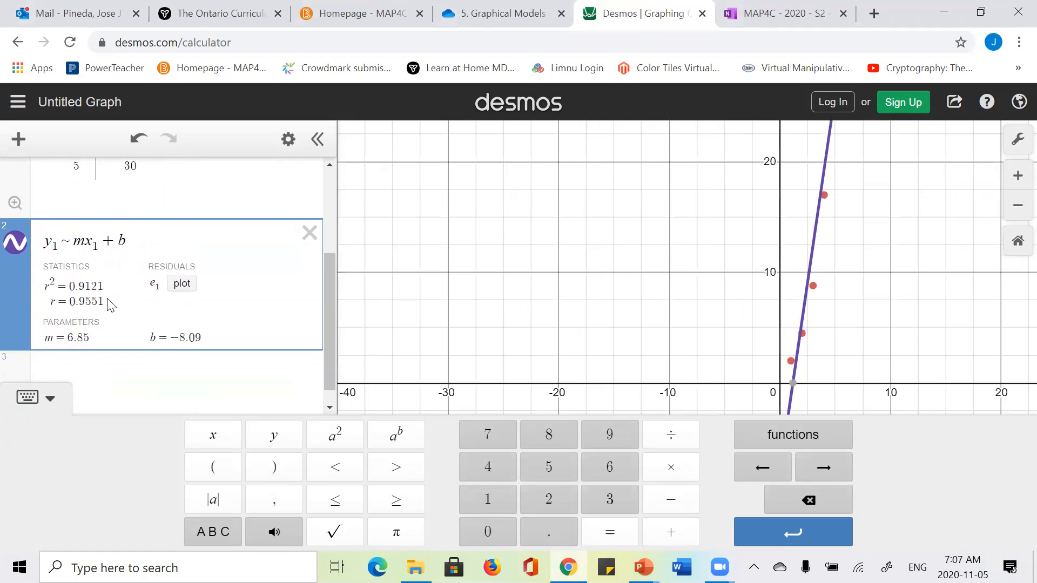
Fit a quadratic regression to the table data with the expression y₁ ~ ax₁² + bx₁ + c
left_click(104, 378)
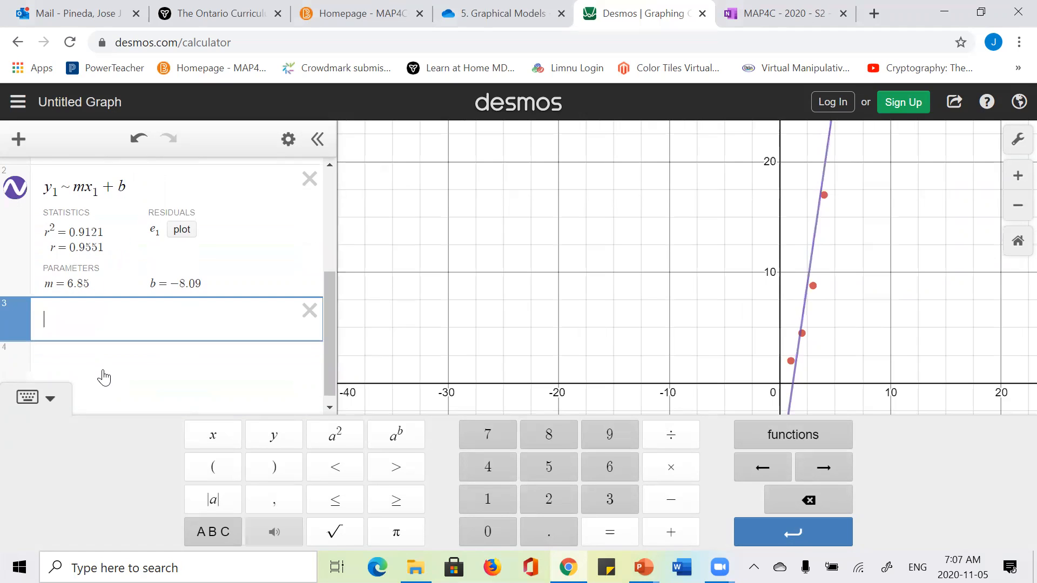
type("y_1~")
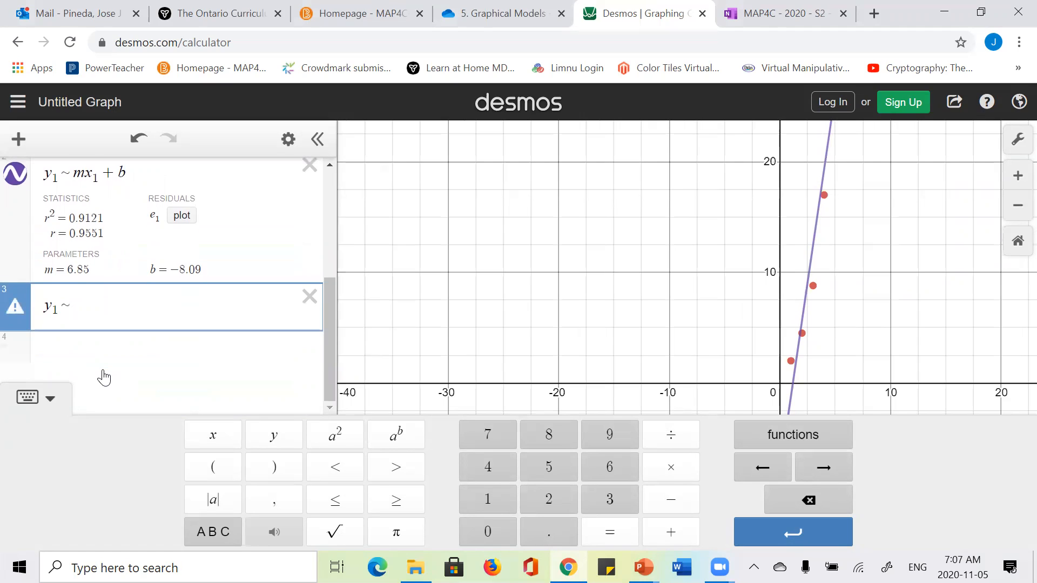
type("ax_1")
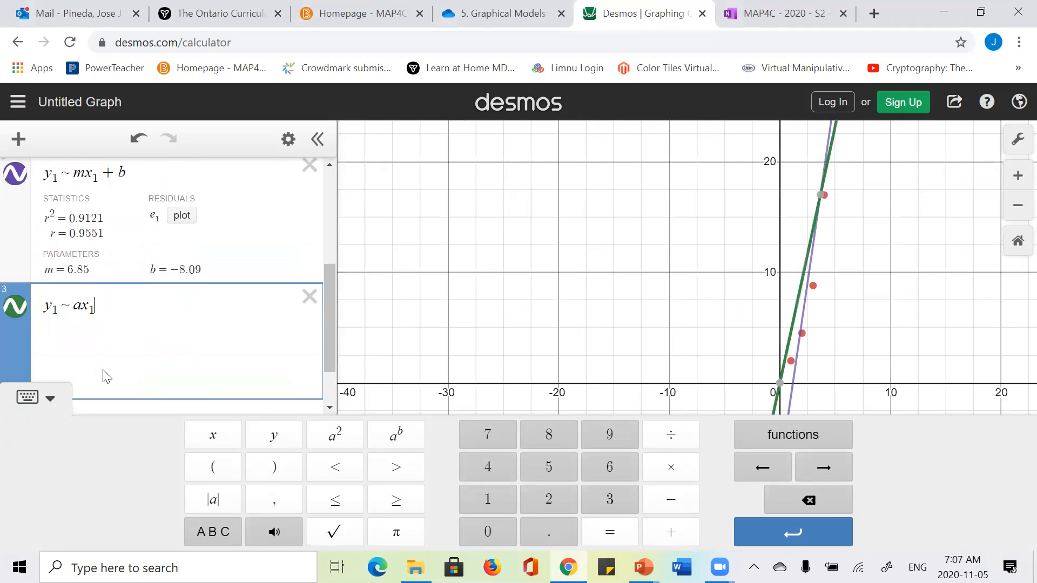
left_click(335, 437)
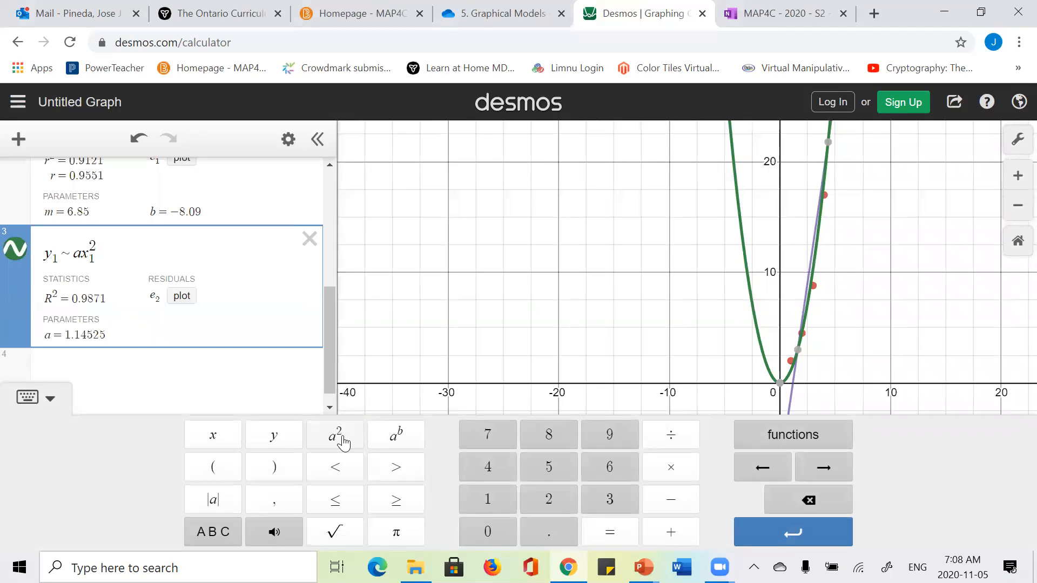
type("b")
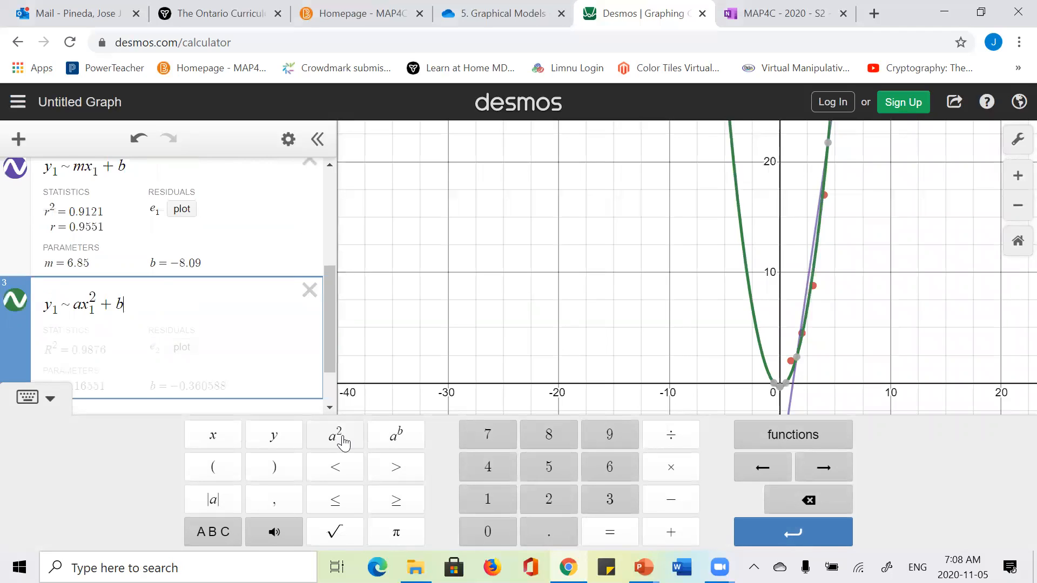
type("x1+c")
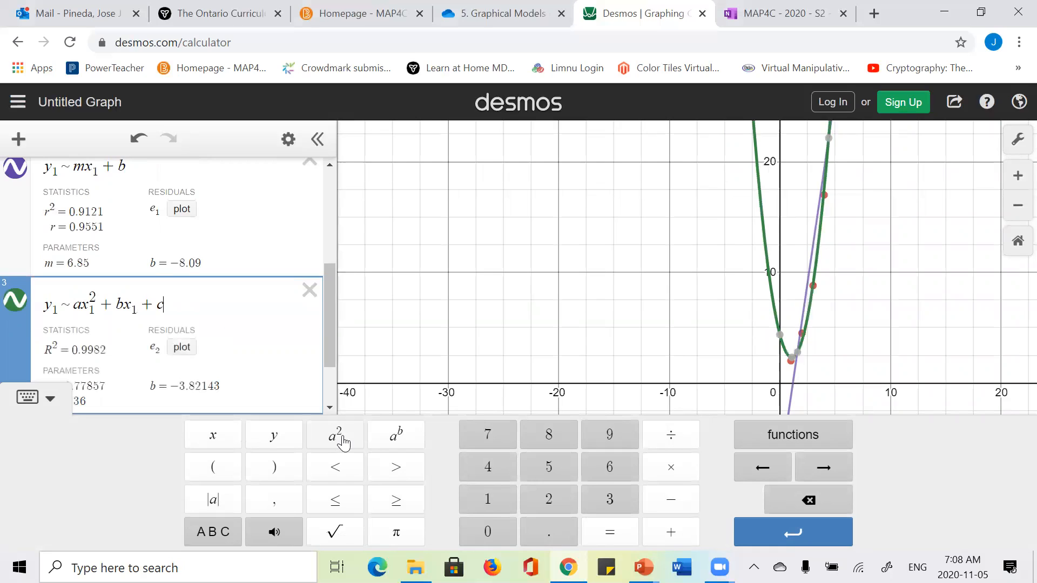
key("Return")
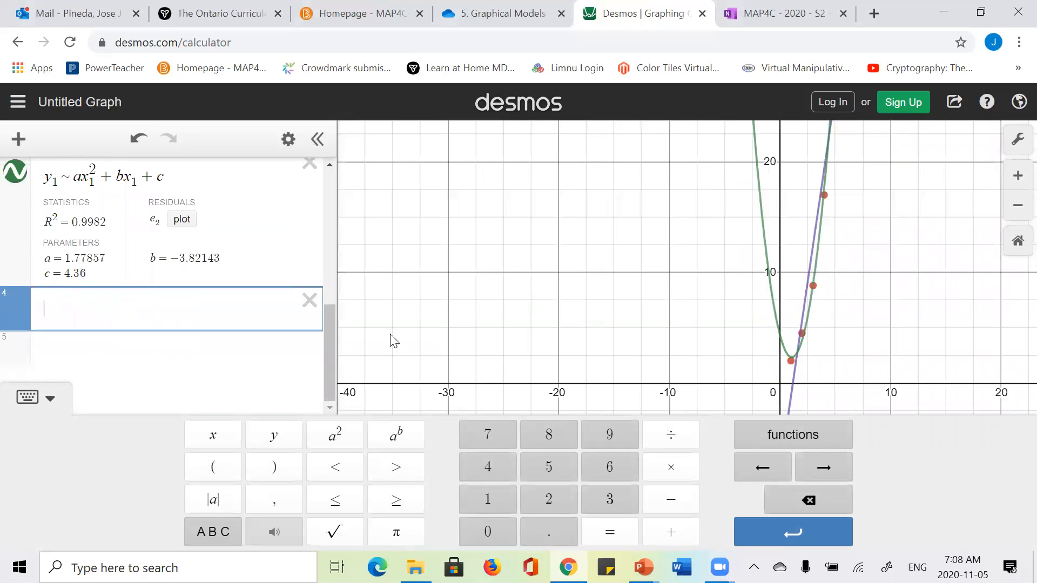
Hide the quadratic regression curve and examine how the linear fit alone matches the data points
scroll(200, 251, "up", 3)
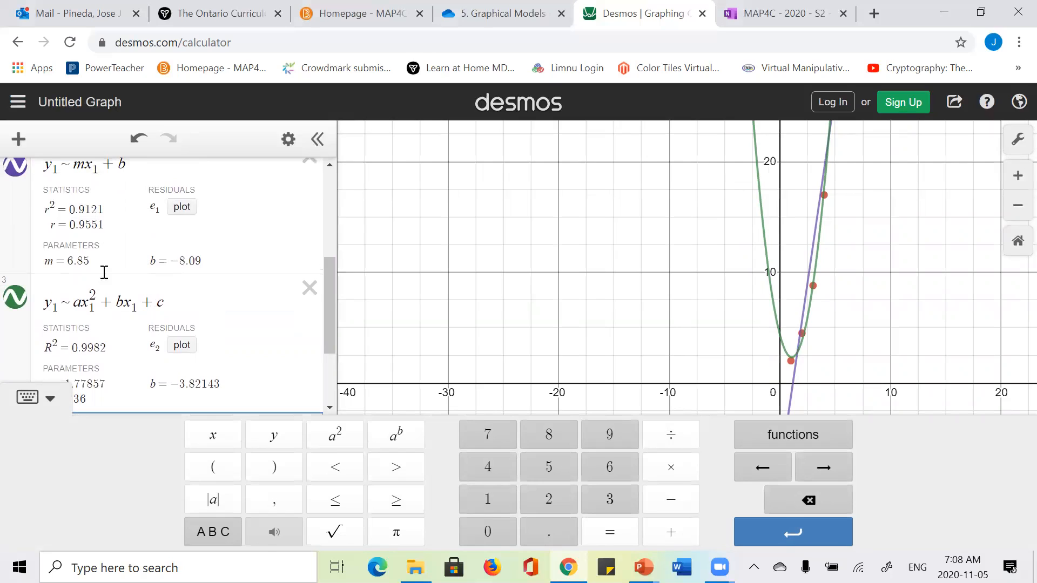
scroll(109, 346, "down", 1)
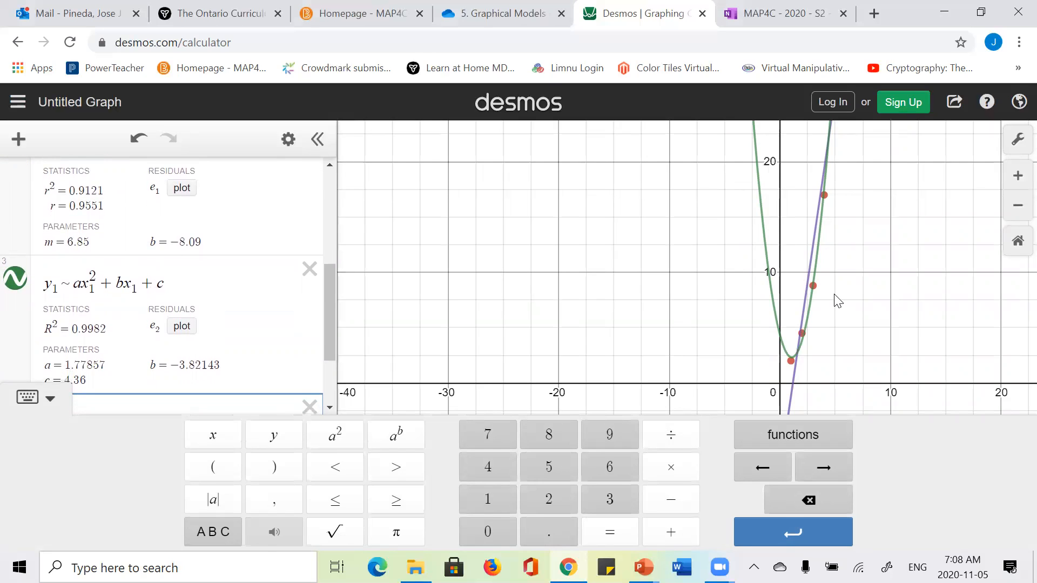
scroll(837, 301, "up", 2)
scroll(836, 300, "down", 3)
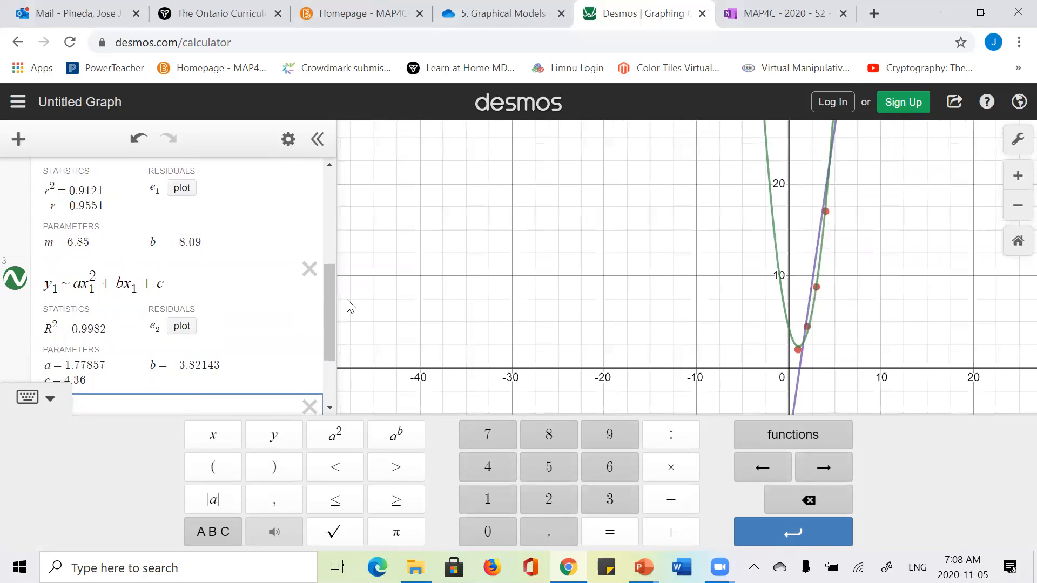
scroll(167, 287, "up", 1)
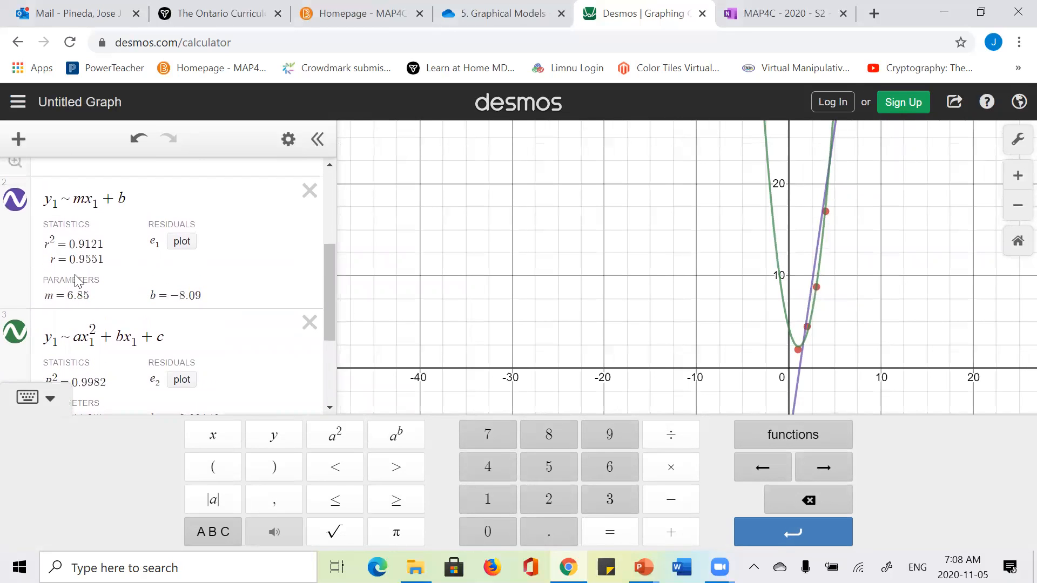
left_click(16, 332)
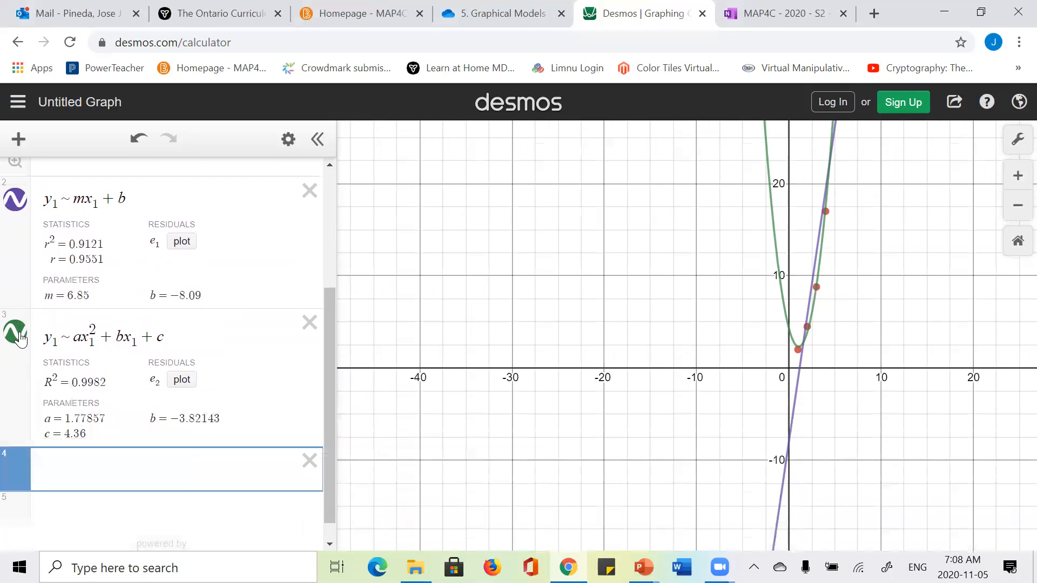
scroll(875, 271, "down", 2)
right_click(874, 272)
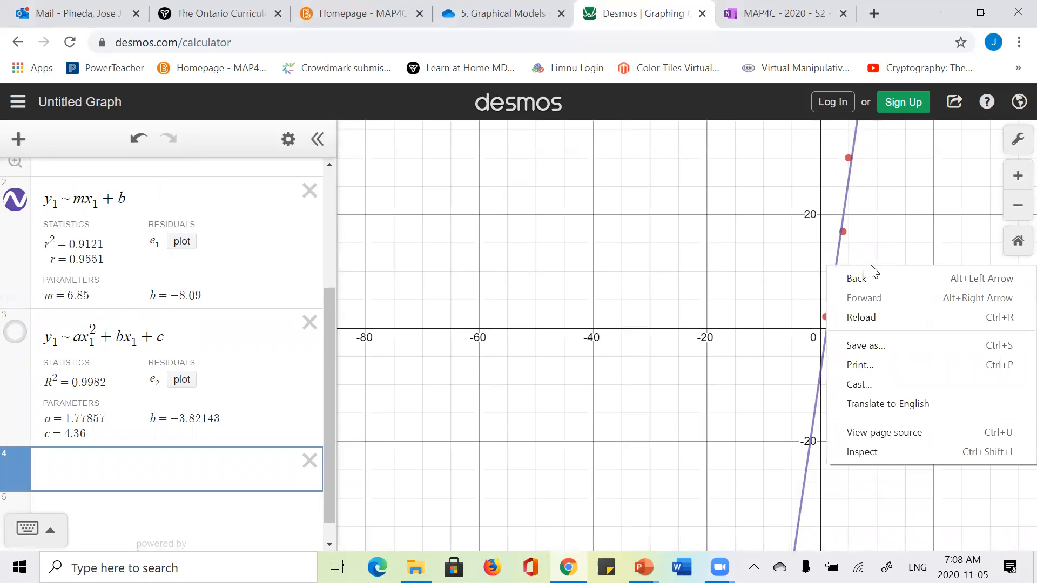
left_click(750, 255)
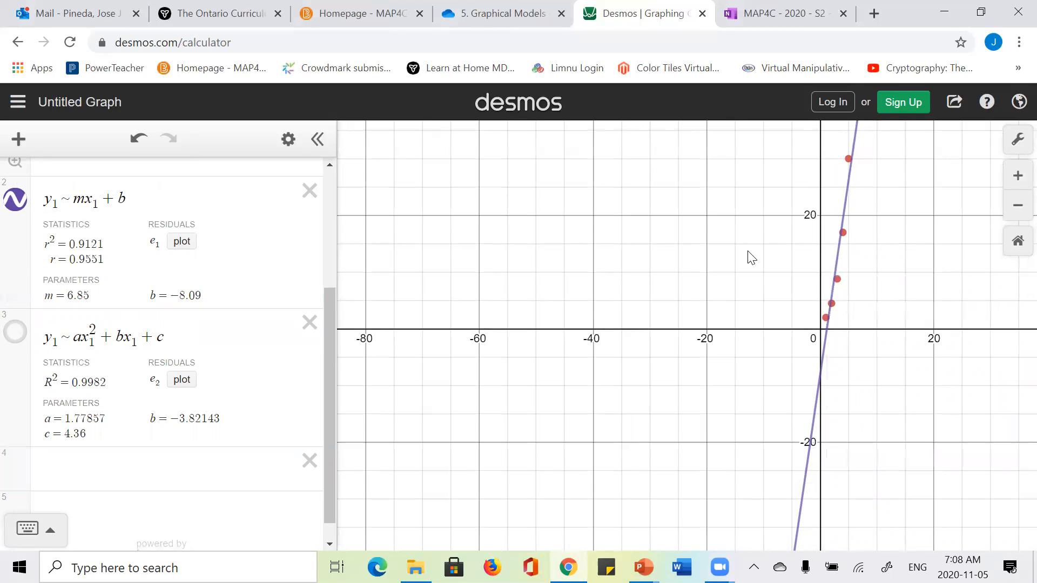
Hide the linear regression curve and show the quadratic one to examine its fit to the data points
left_click(14, 210)
left_click(17, 332)
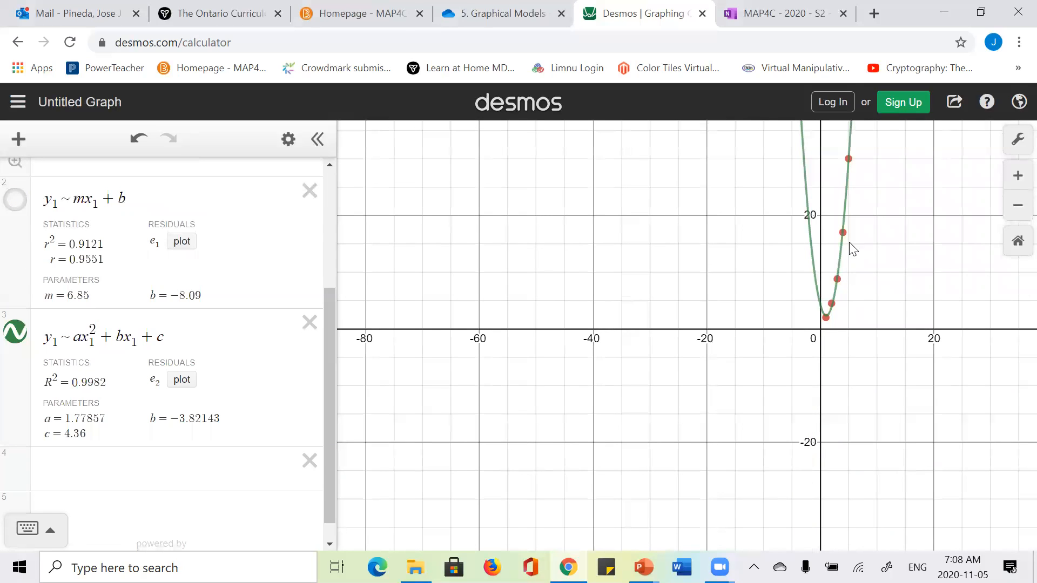
scroll(851, 251, "up", 2)
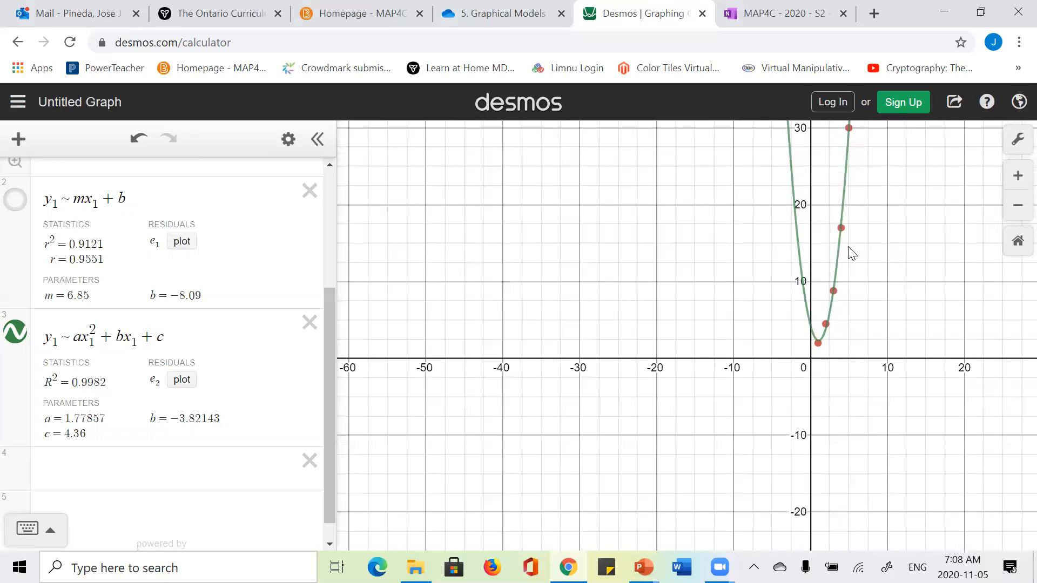
scroll(851, 252, "up", 5)
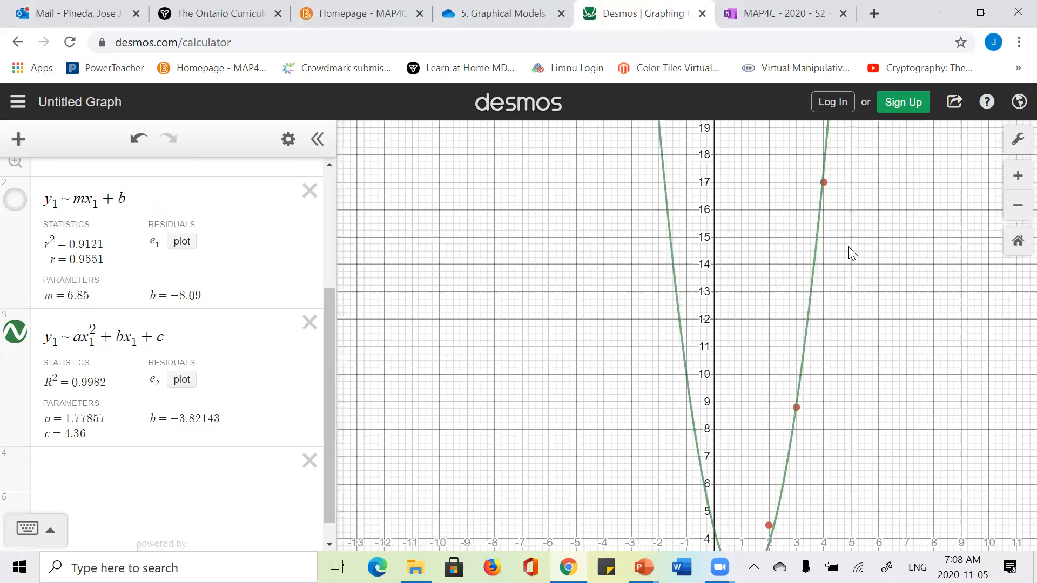
scroll(877, 326, "down", 2)
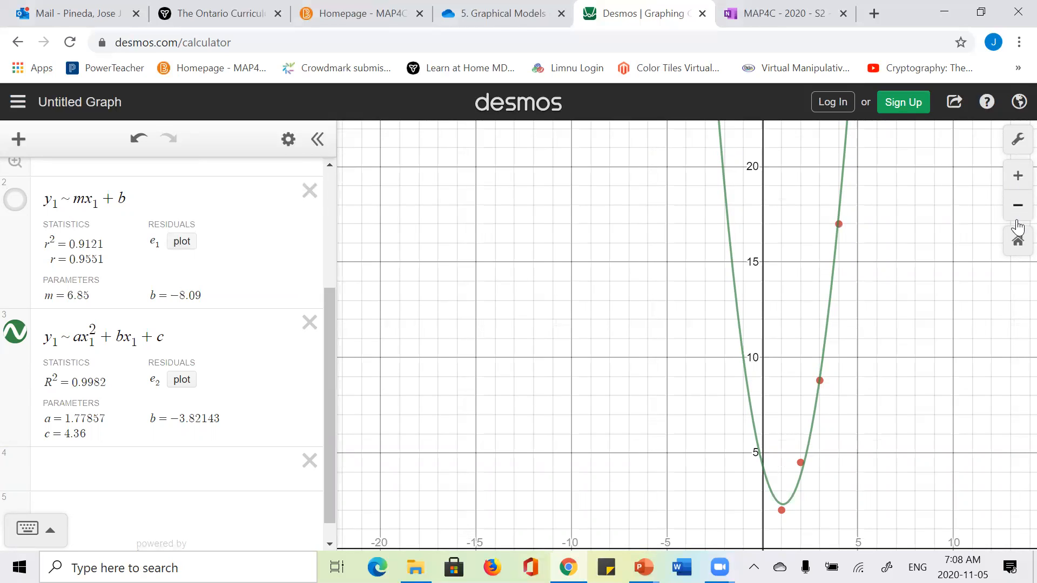
Fit an exponential regression to the table data with the expression y₁ ~ ab^(x₁)
left_click(108, 468)
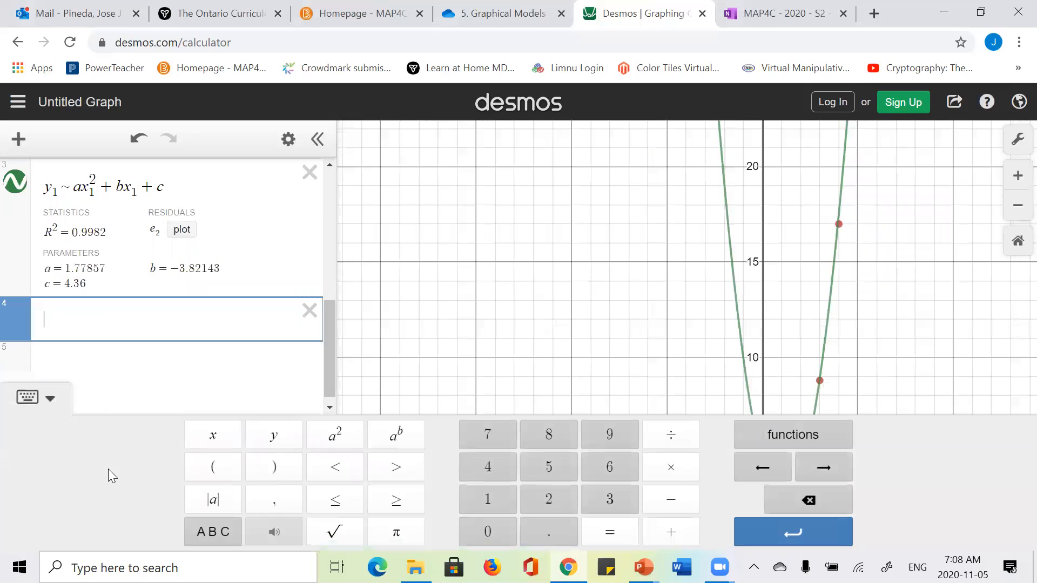
type("y1~")
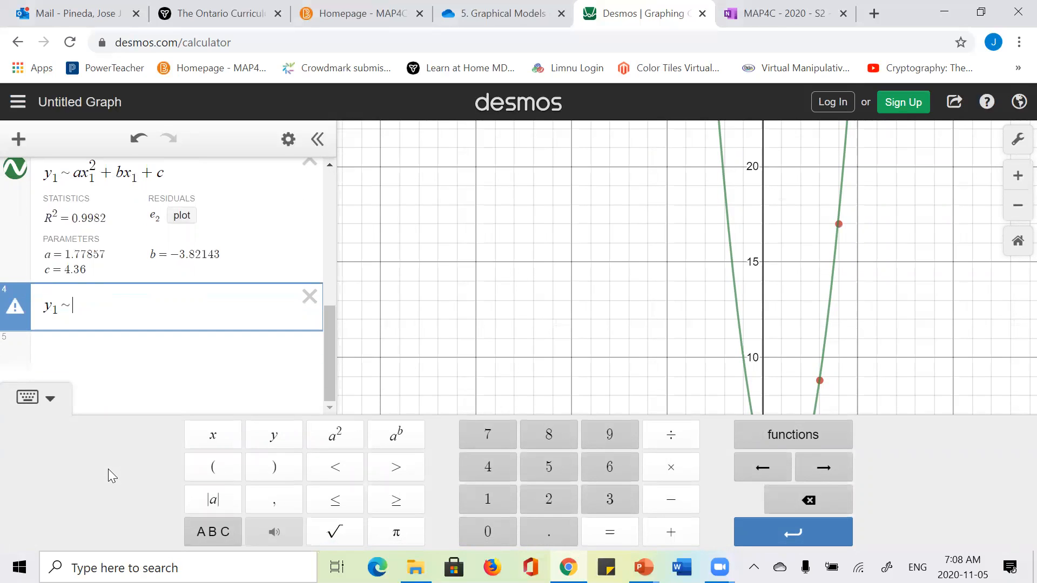
type("ab")
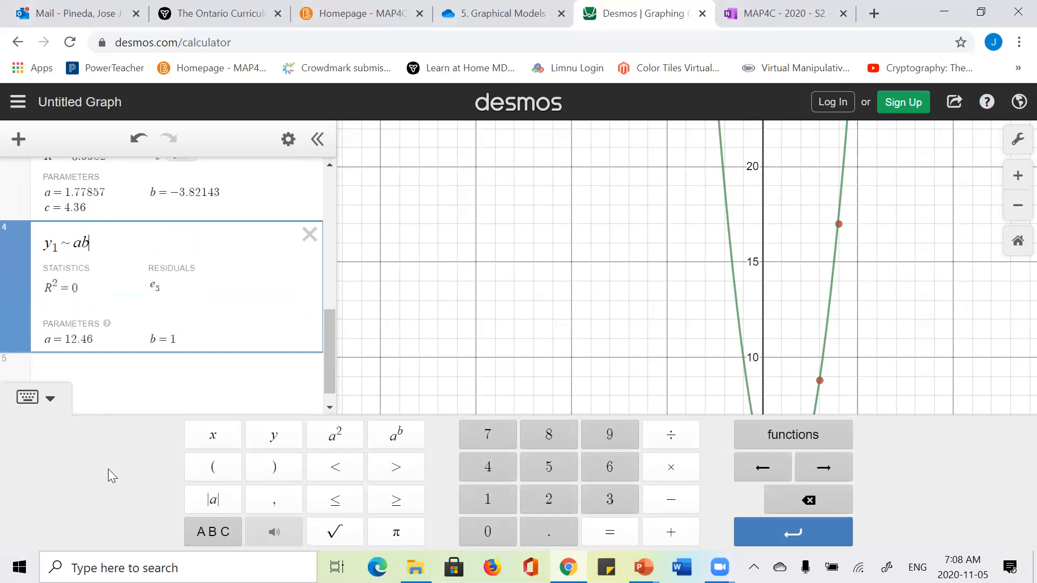
left_click(405, 446)
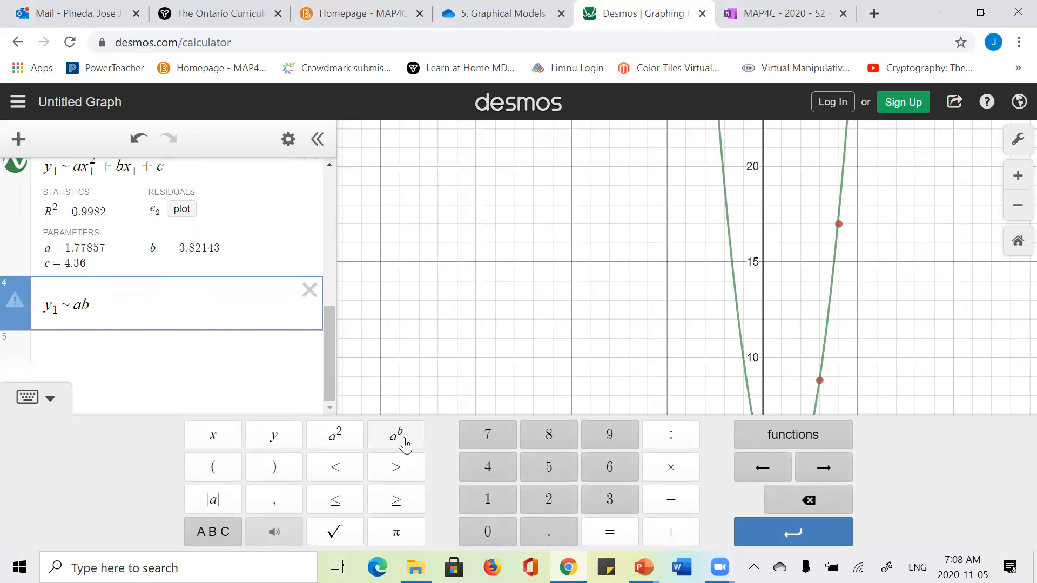
type("x_1")
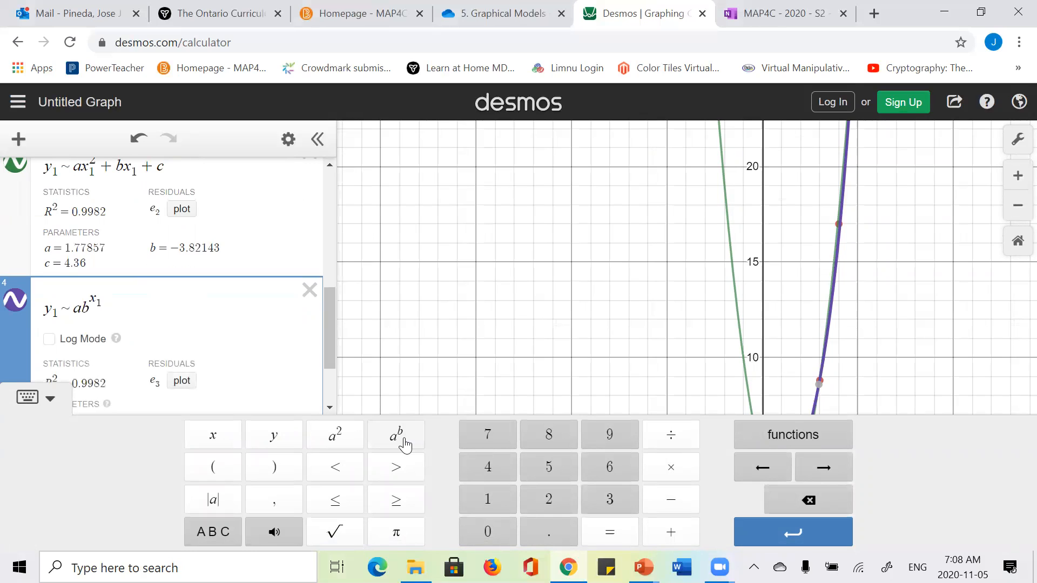
scroll(216, 363, "down", 1)
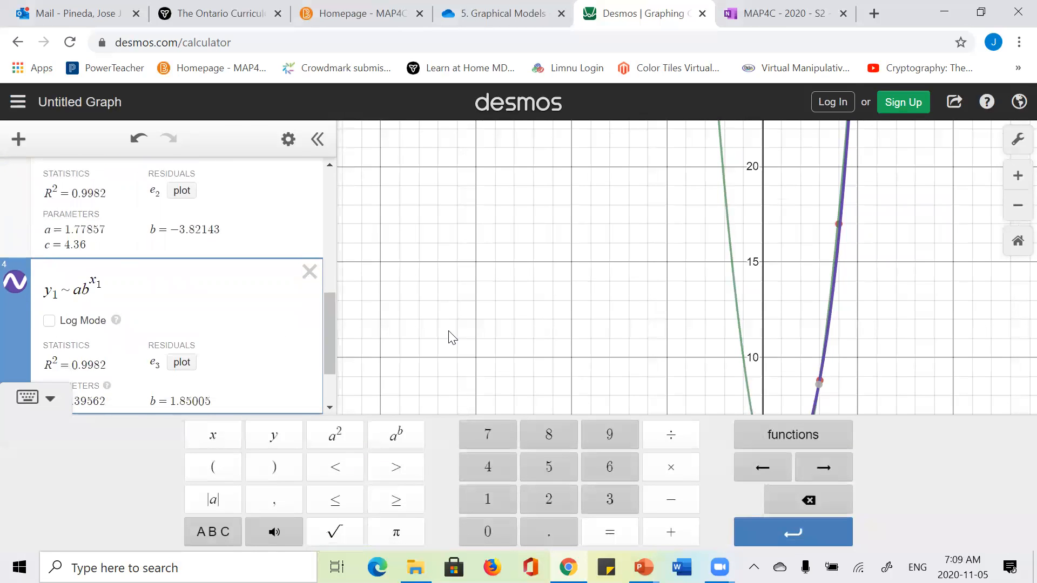
Hide the quadratic regression curve so that only the exponential fit is drawn with the data points
scroll(83, 278, "up", 5)
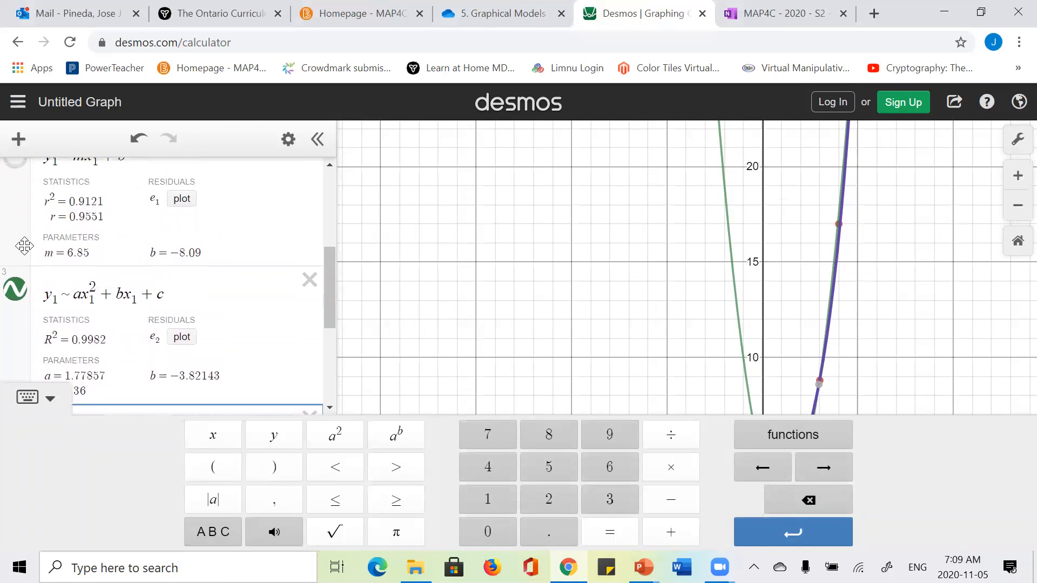
scroll(25, 247, "down", 2)
left_click(18, 339)
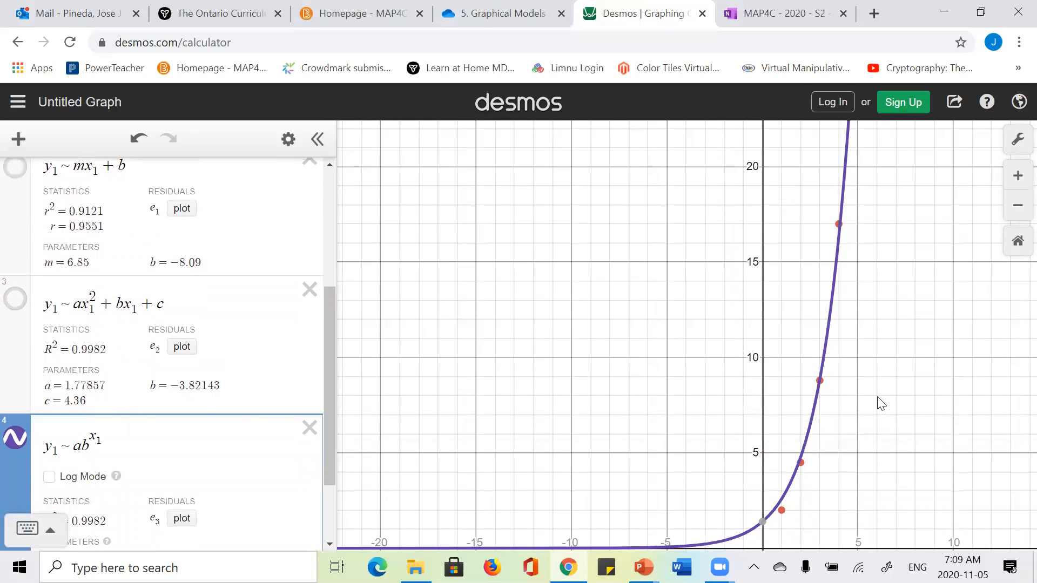
Compare the R² values and parameters of the linear, quadratic and exponential regressions
scroll(243, 420, "down", 1)
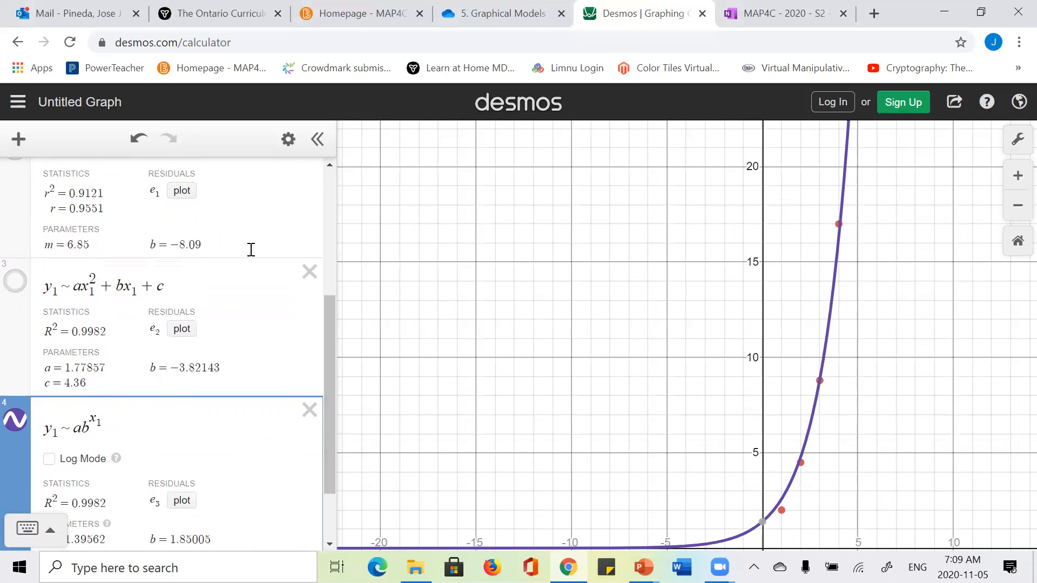
scroll(251, 249, "up", 5)
scroll(250, 251, "down", 5)
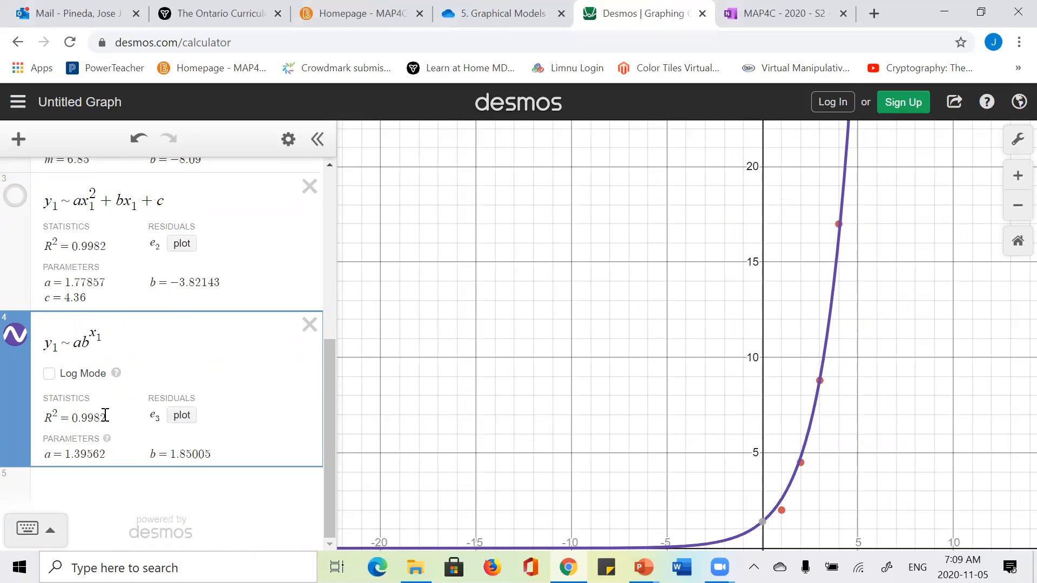
scroll(161, 381, "up", 3)
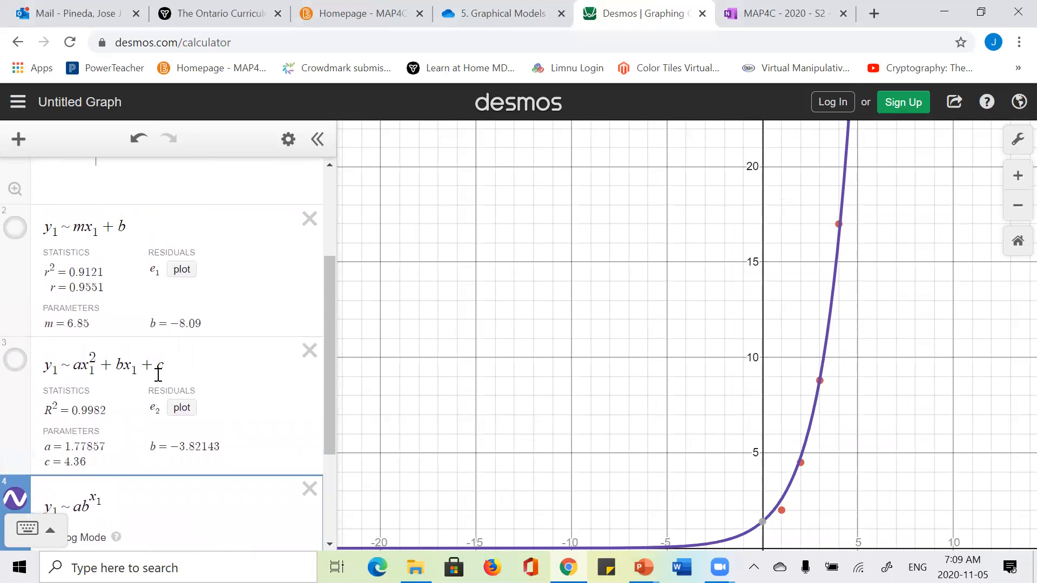
scroll(158, 373, "down", 3)
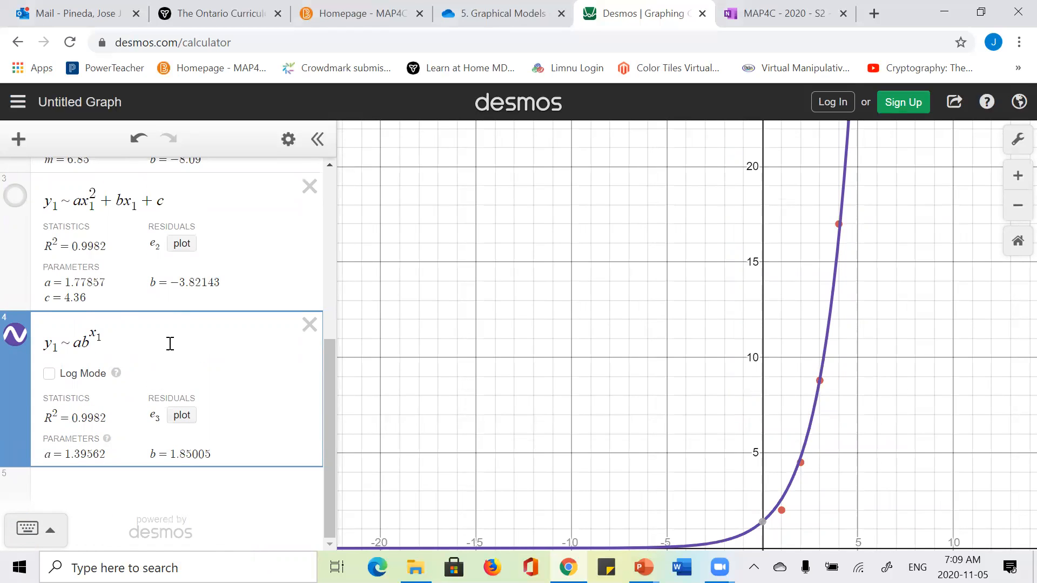